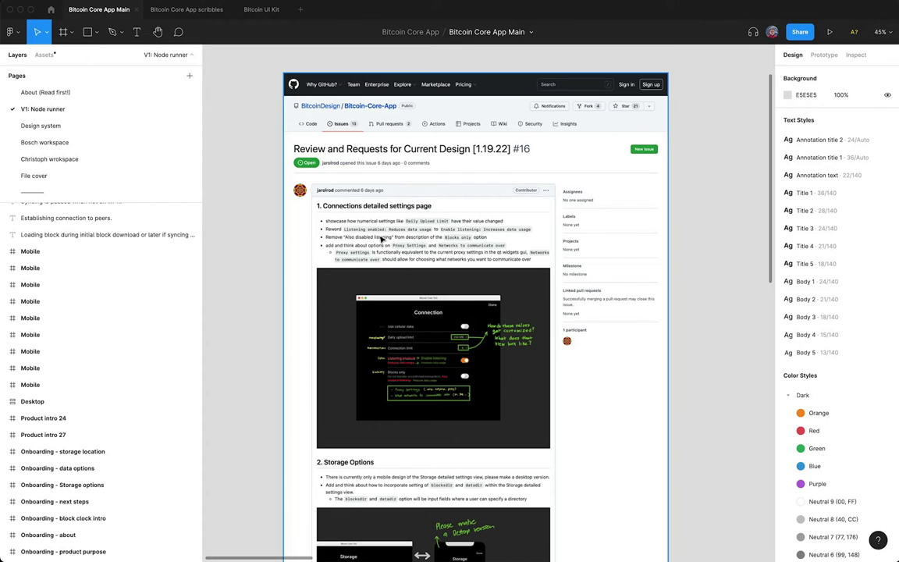
Hide the interface and examine the Connections detailed settings page feedback in the GitHub issue screenshot
key("ctrl+backslash")
scroll(427, 210, "up", 5)
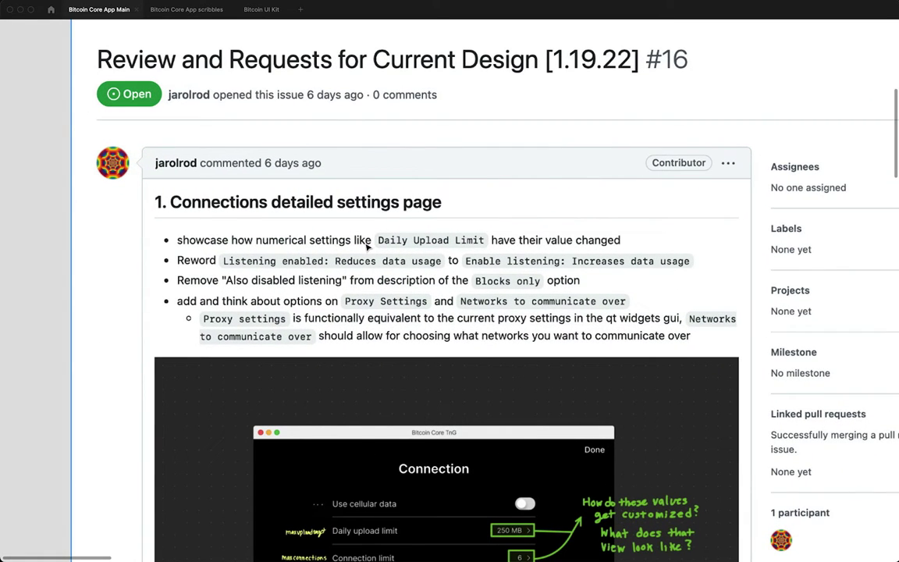
scroll(573, 245, "down", 5)
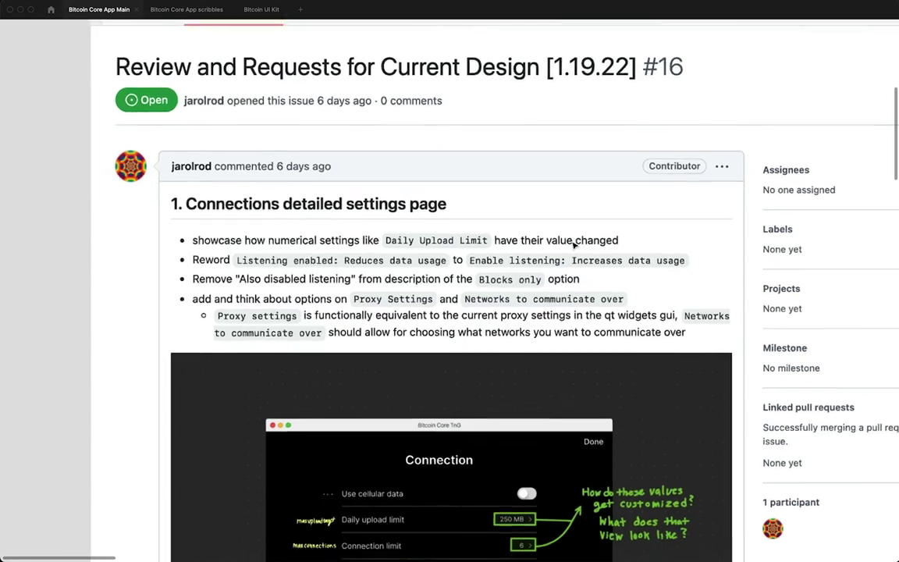
scroll(573, 245, "down", 1)
scroll(573, 245, "left", 1)
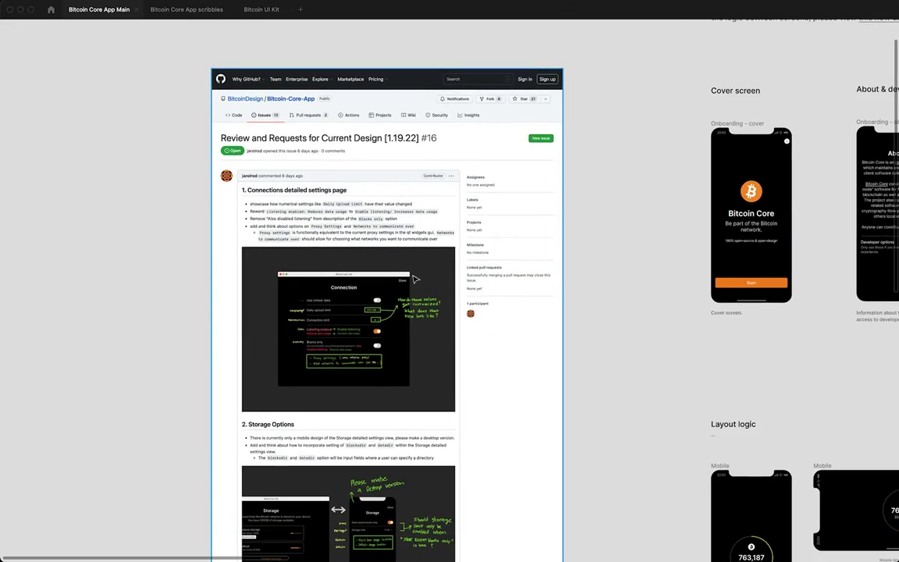
scroll(368, 309, "up", 5)
scroll(386, 322, "left", 2)
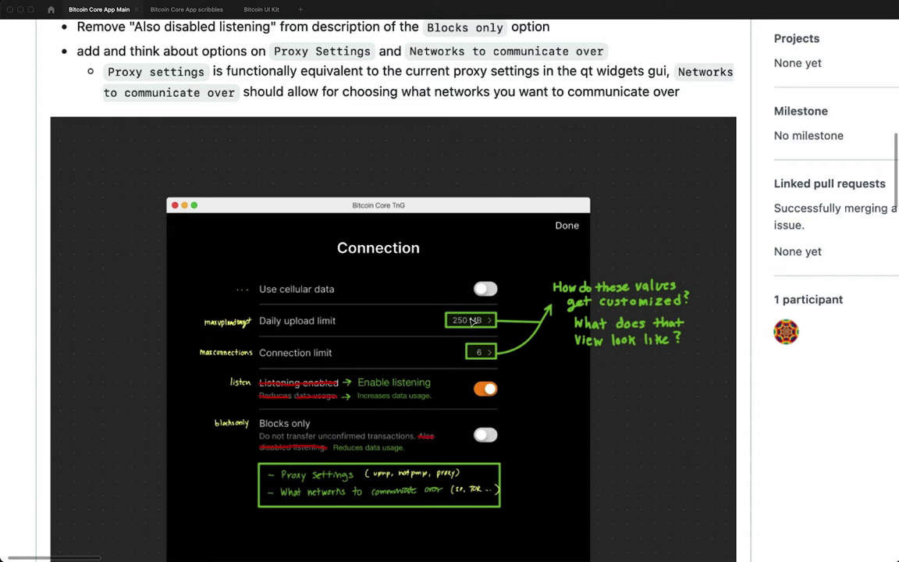
Look through the row of onboarding screens up to the detailed Storage settings screen
scroll(480, 322, "down", 10)
scroll(480, 322, "right", 10)
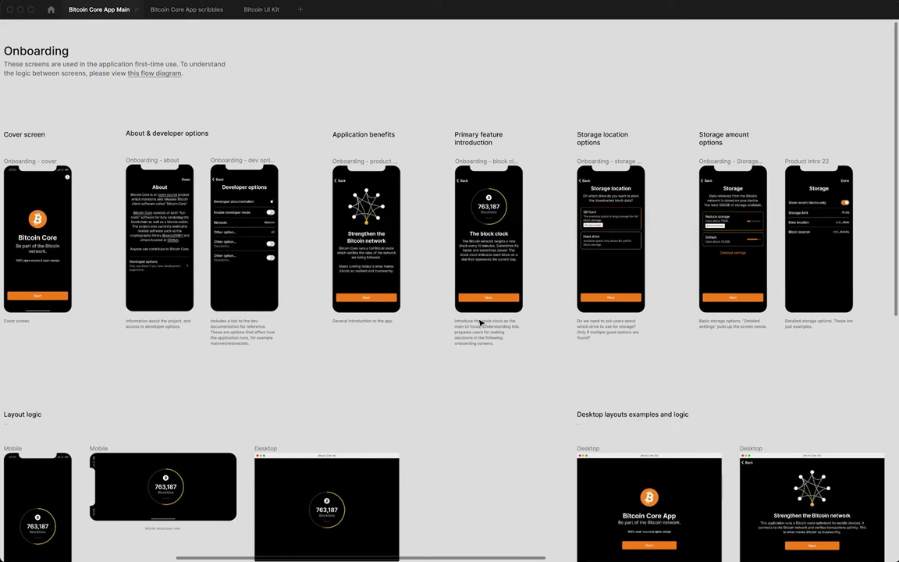
scroll(479, 322, "right", 1)
scroll(479, 322, "down", 5)
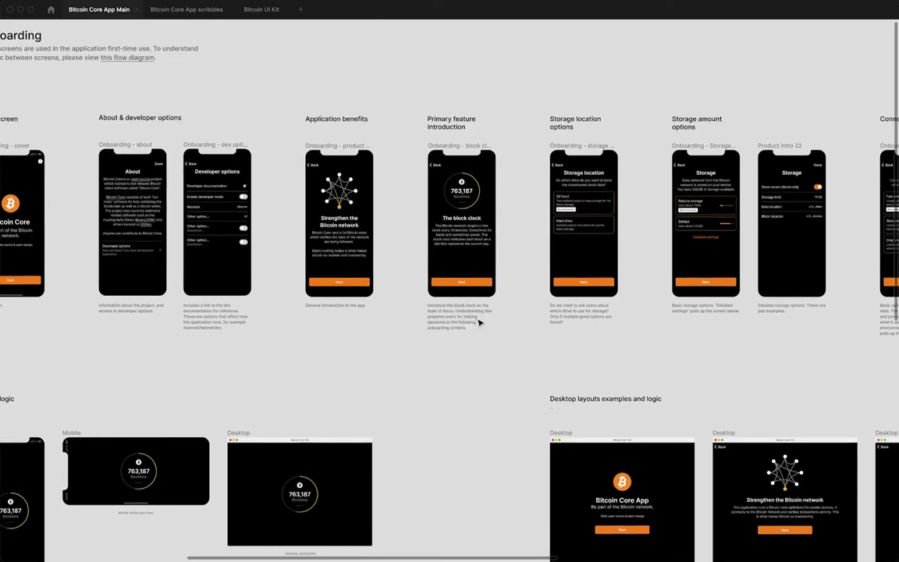
scroll(479, 323, "up", 5)
scroll(479, 322, "right", 2)
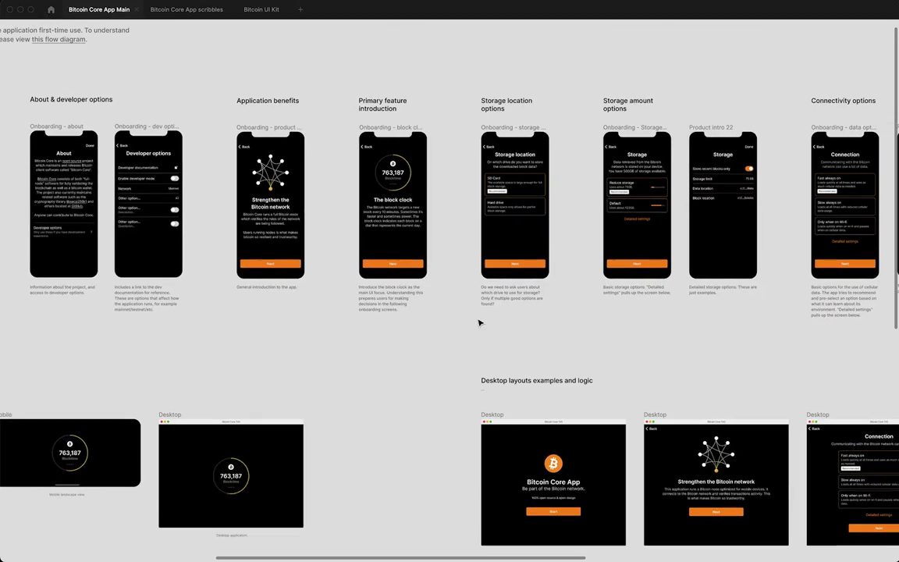
scroll(485, 317, "right", 5)
scroll(517, 175, "up", 10)
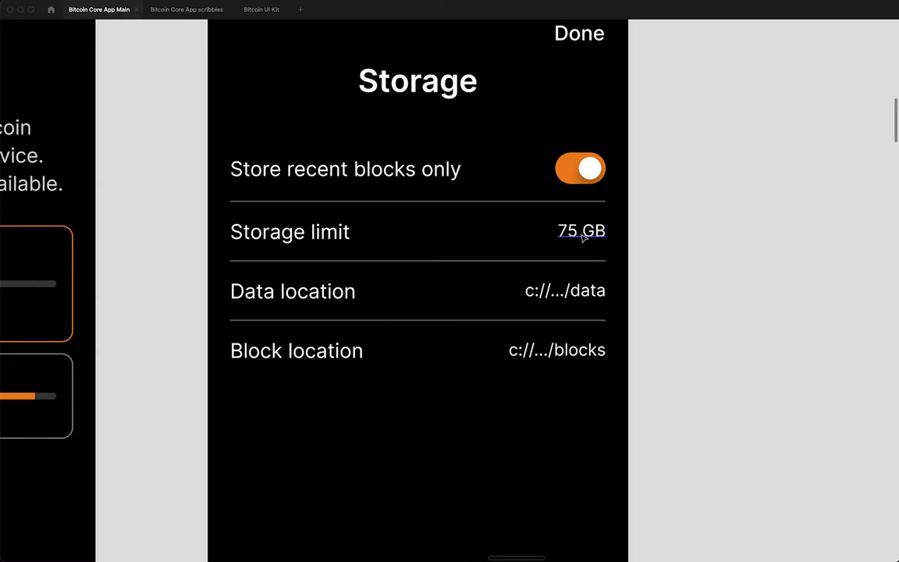
Inspect the Storage limit value on the detailed Storage screen and compare it with the neighbouring storage option screens
left_click(576, 234)
type("|")
key("BackSpace")
left_click(728, 231)
scroll(581, 237, "down", 5)
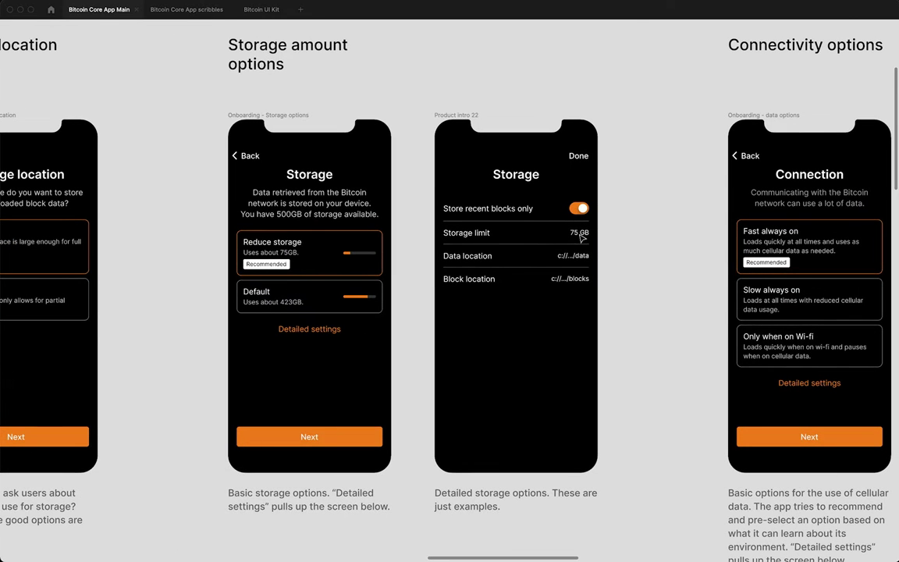
scroll(581, 238, "left", 3)
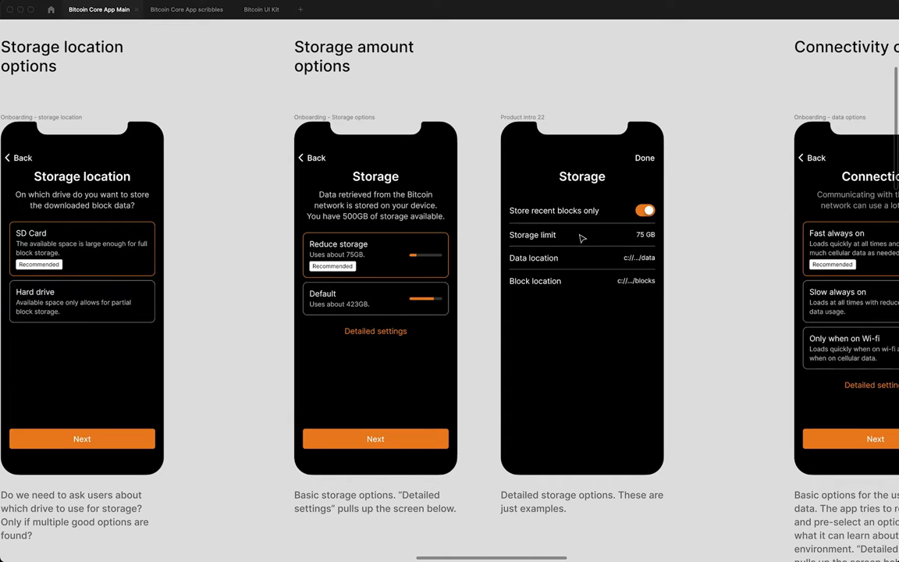
scroll(581, 238, "down", 10)
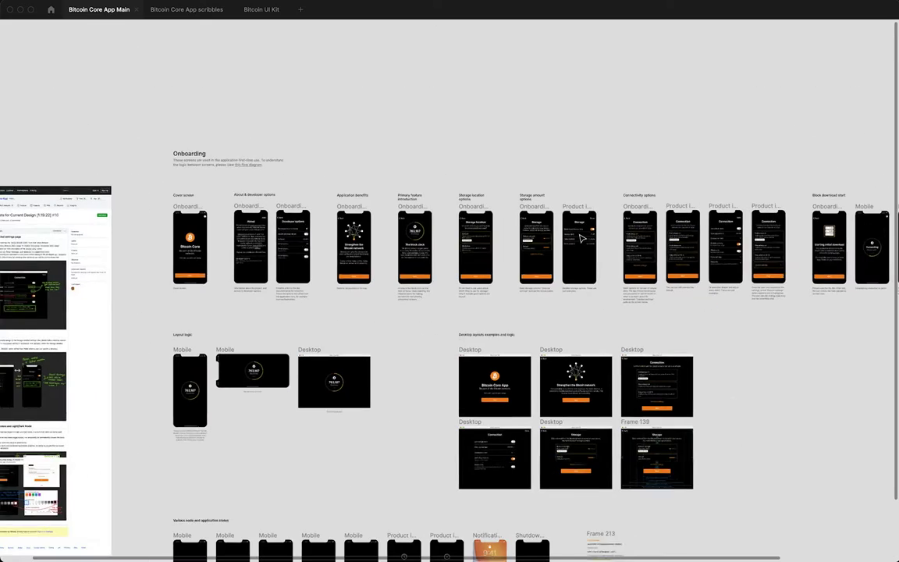
Show the interface again and examine the Dropdown component on the Design system page
key("super+backslash")
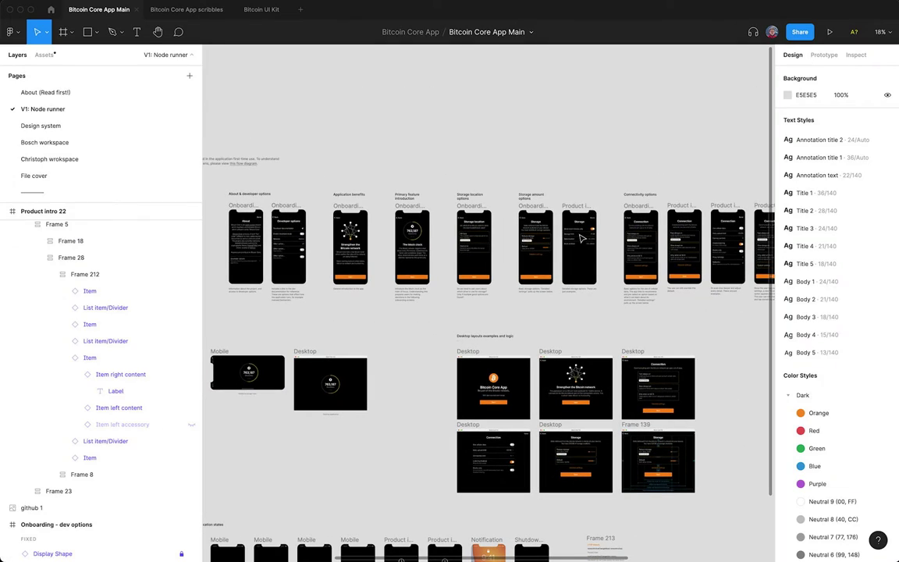
left_click(84, 125)
scroll(511, 268, "down", 3)
scroll(511, 268, "right", 4)
scroll(671, 320, "up", 10)
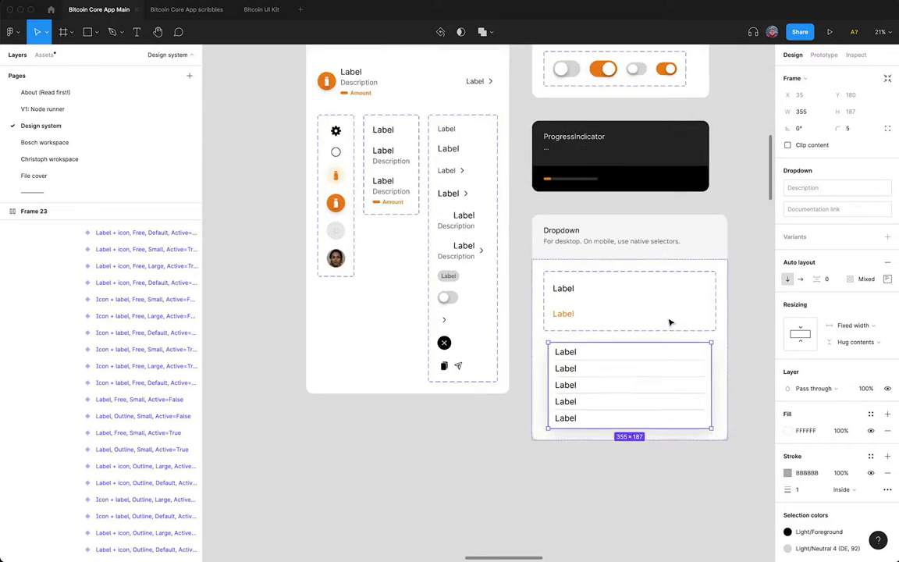
scroll(652, 322, "down", 3)
scroll(653, 322, "right", 3)
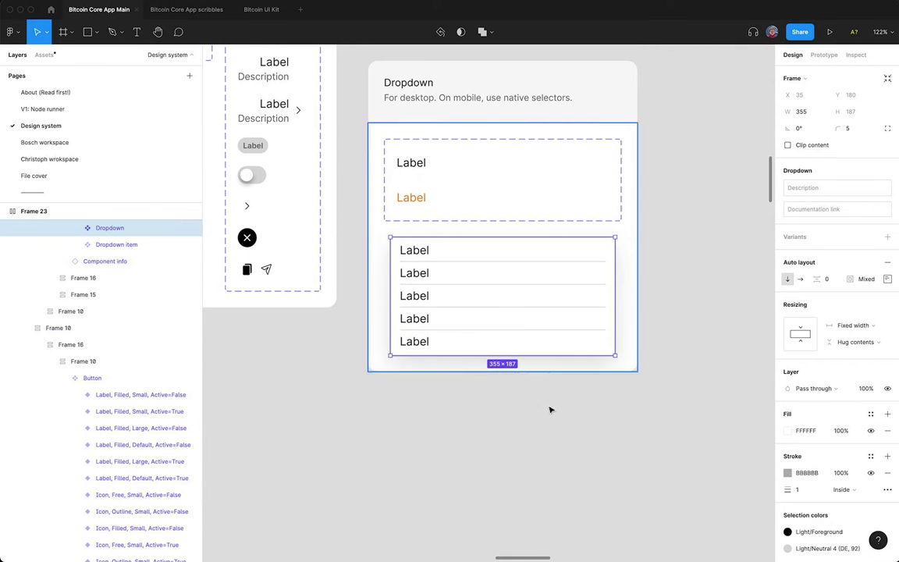
left_click(549, 408)
left_click(500, 294)
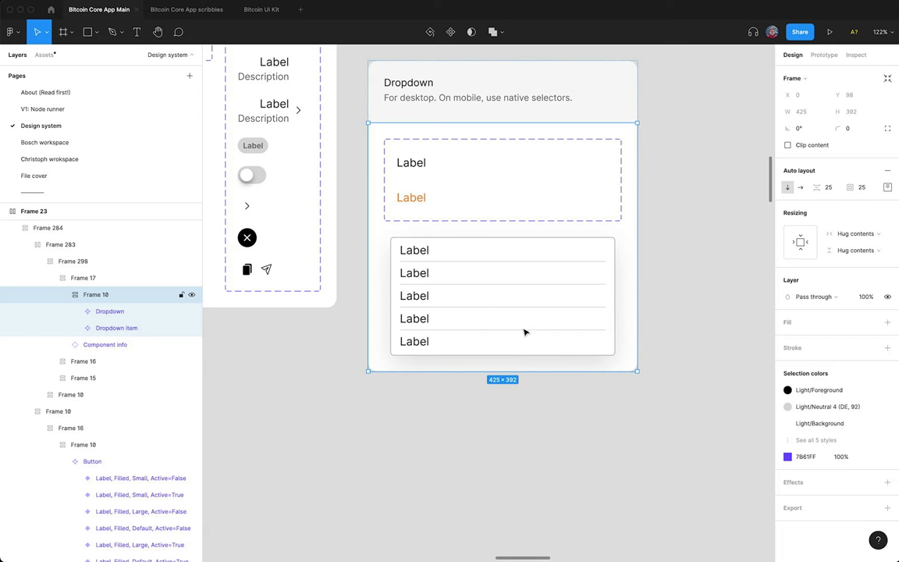
Return to the V1: Node runner page and examine the mobile Settings screen at the end of the onboarding row
left_click(79, 110)
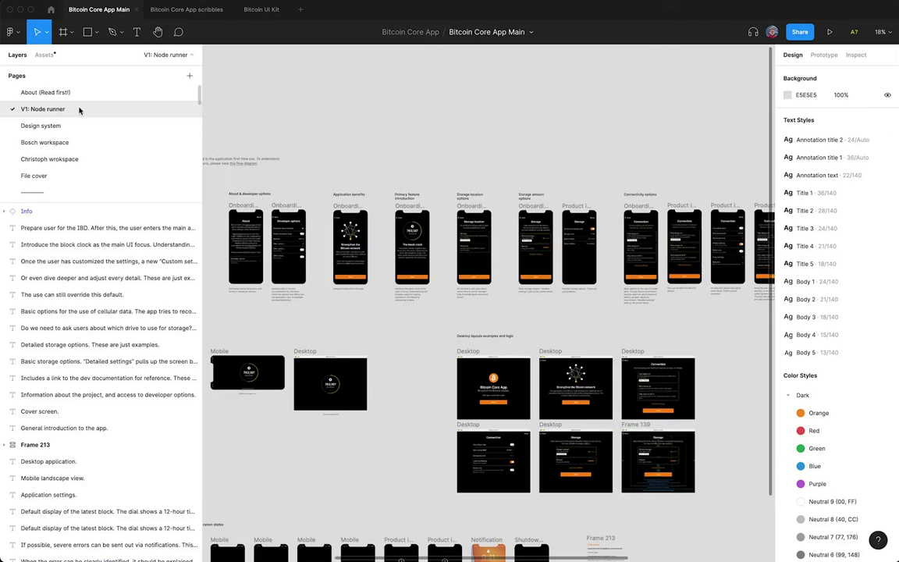
scroll(592, 178, "right", 5)
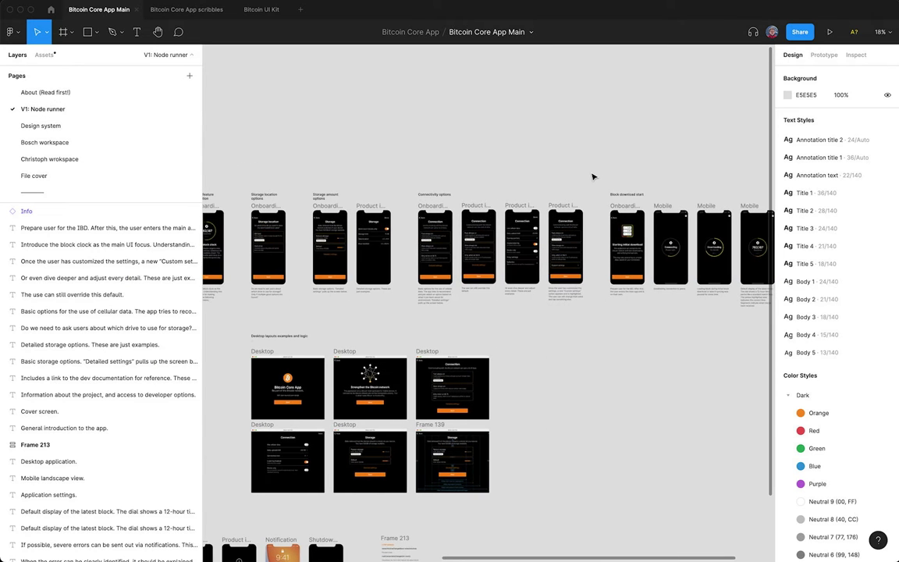
scroll(592, 177, "left", 8)
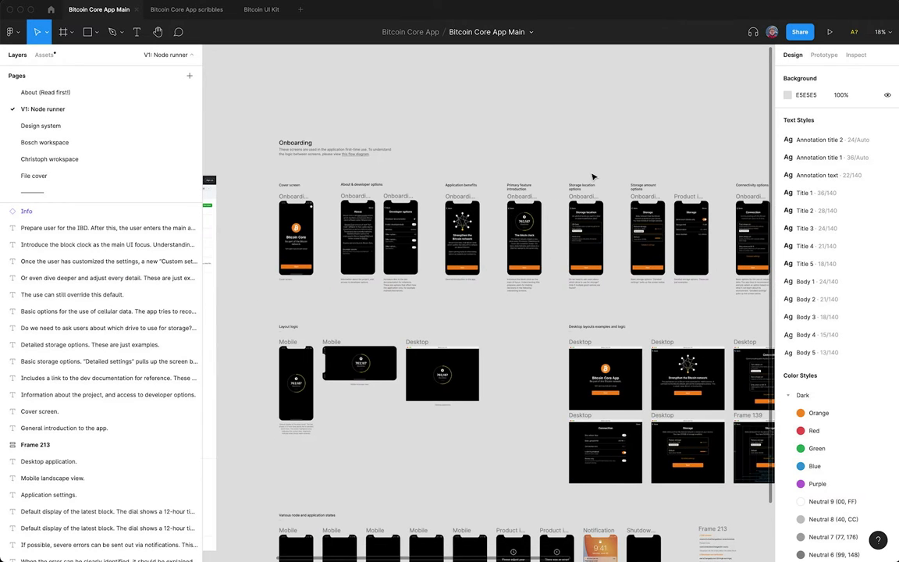
scroll(592, 177, "down", 10)
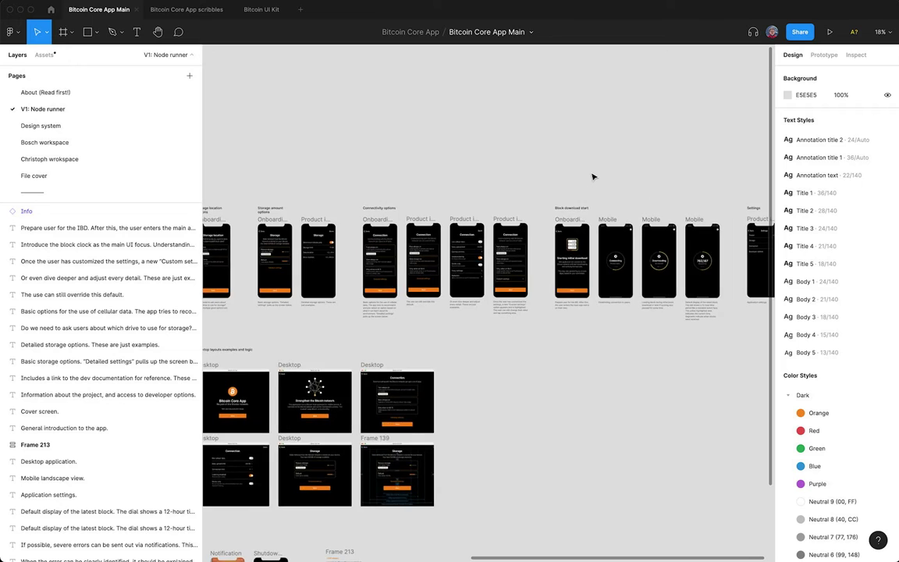
scroll(592, 177, "right", 5)
scroll(472, 238, "up", 10)
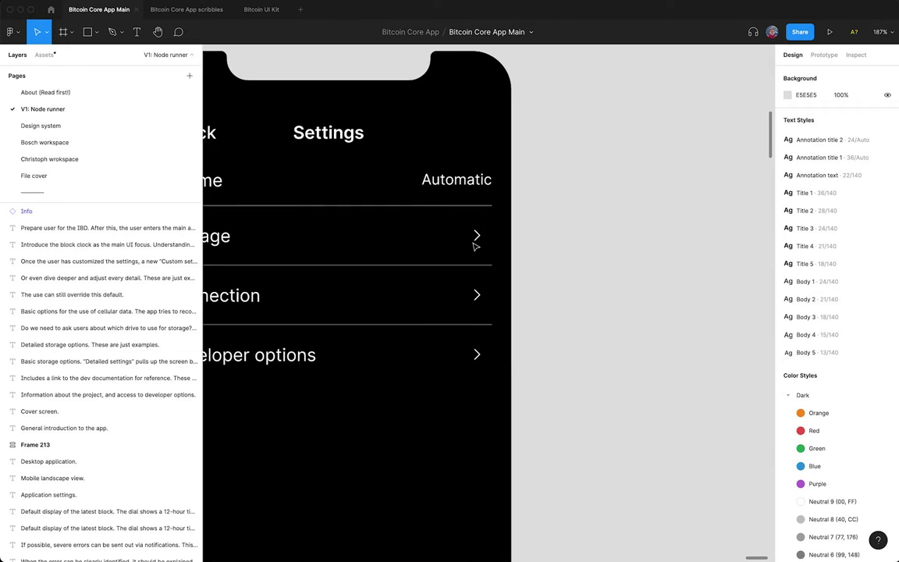
scroll(473, 246, "left", 2)
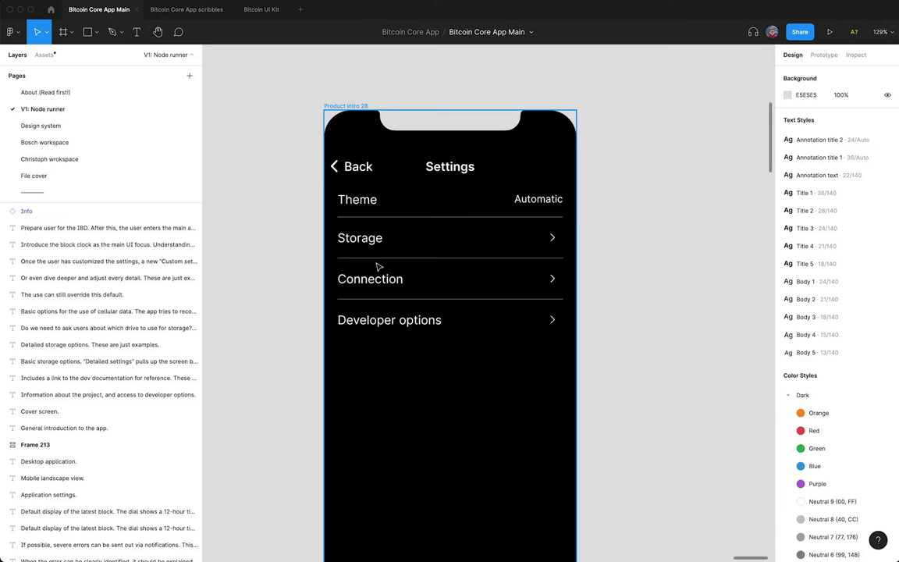
Examine the About and Developer options screens in the onboarding row
scroll(379, 267, "down", 10)
scroll(405, 234, "right", 5)
scroll(421, 227, "left", 3)
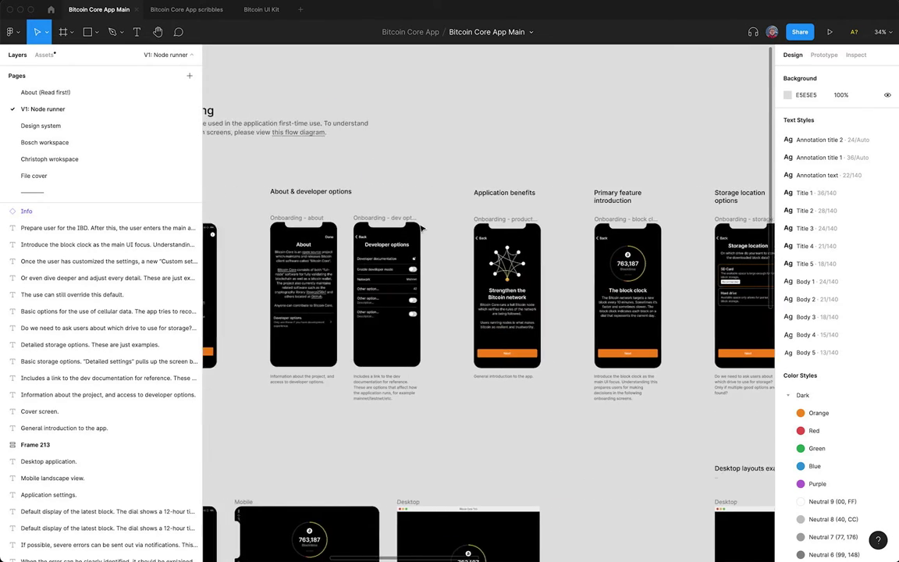
scroll(421, 227, "left", 5)
scroll(517, 282, "up", 10)
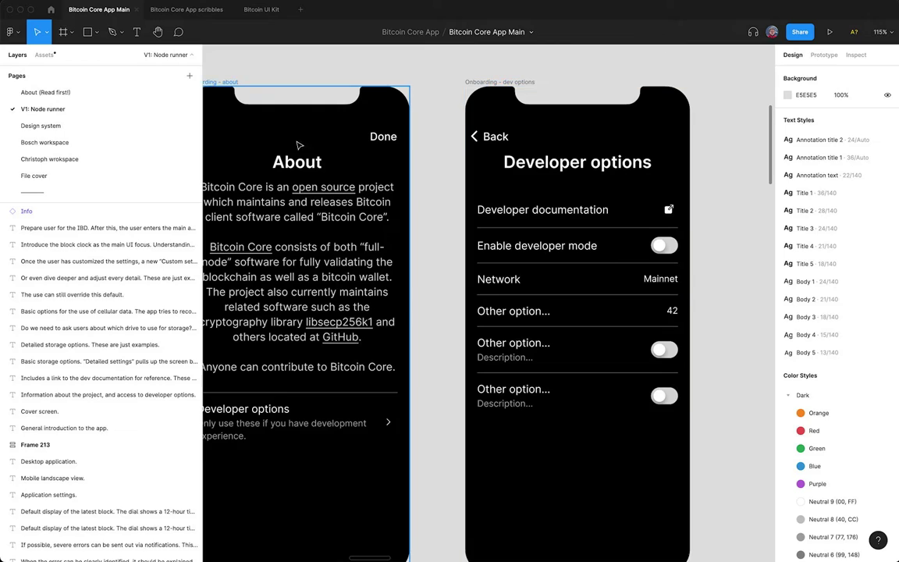
Reread the Connections detailed settings page requests in the GitHub issue screenshot beside the onboarding screens
scroll(468, 200, "down", 10)
scroll(469, 198, "left", 8)
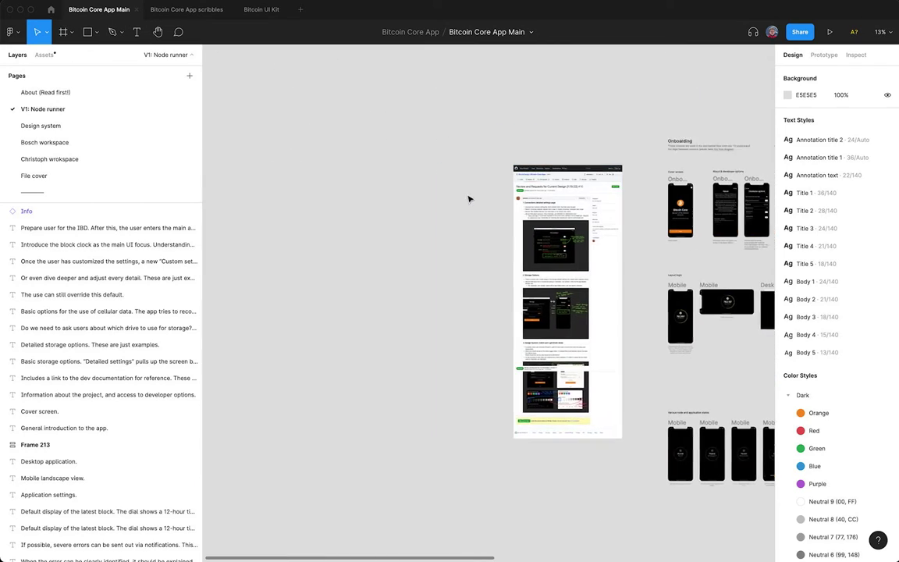
scroll(611, 200, "up", 10)
scroll(611, 201, "down", 2)
scroll(611, 200, "right", 1)
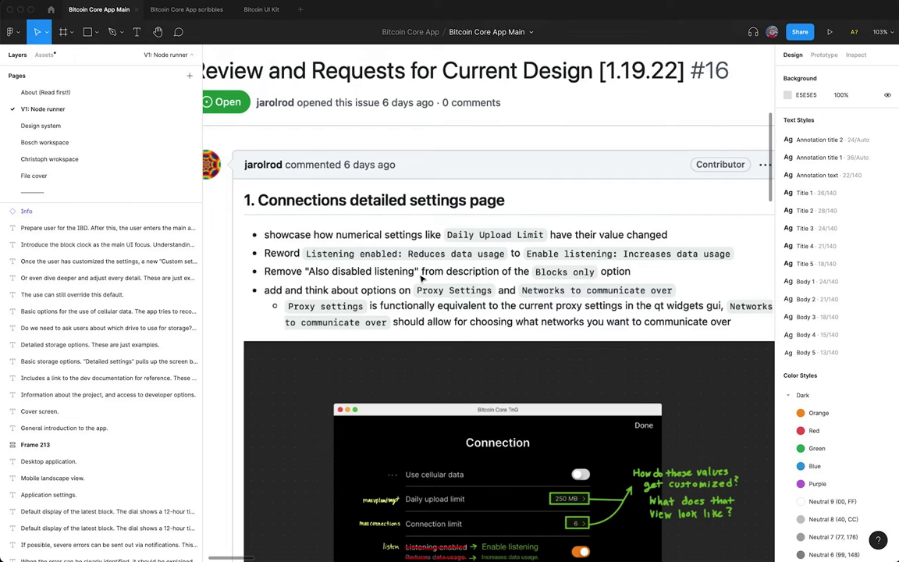
scroll(422, 277, "down", 2)
scroll(422, 278, "down", 10)
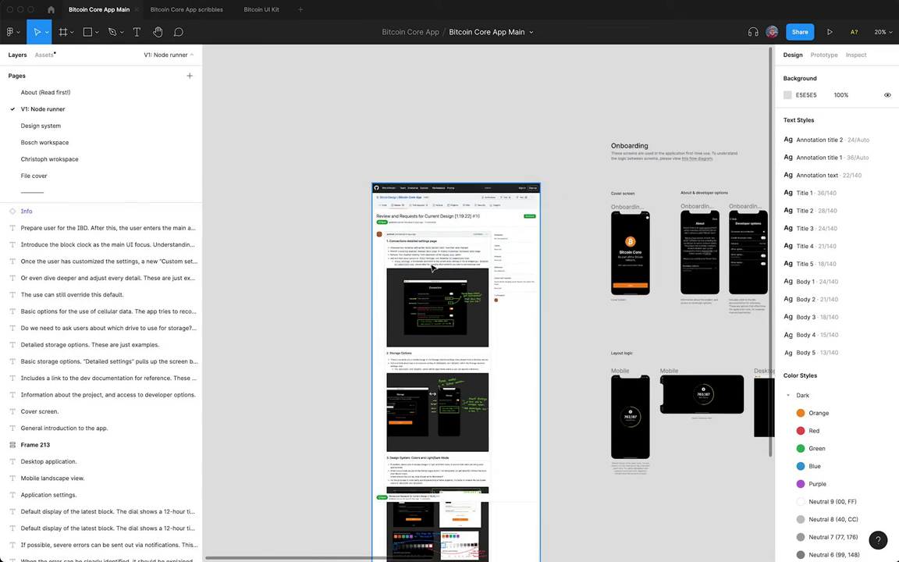
Review the overall page layout and briefly select the whole row of onboarding screens
scroll(436, 267, "right", 5)
scroll(436, 268, "down", 4)
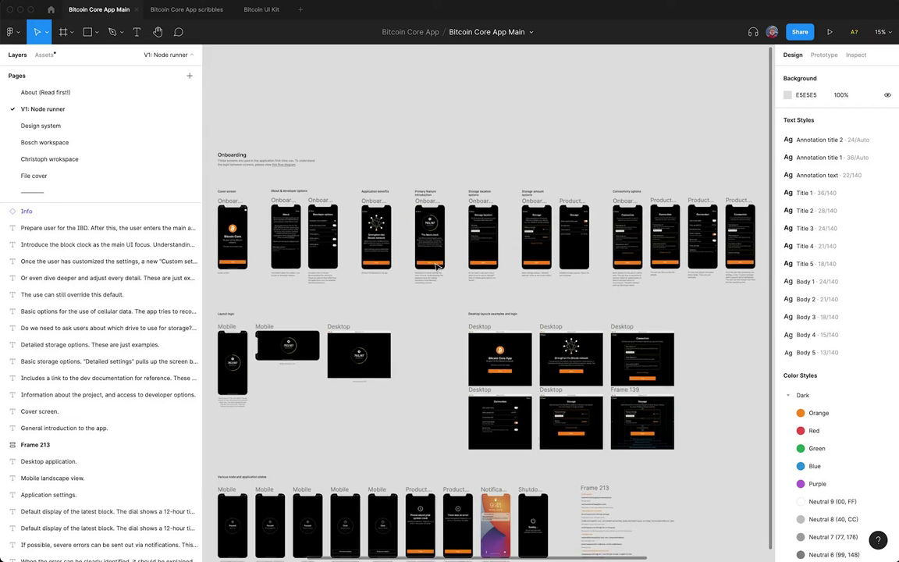
scroll(435, 266, "down", 5)
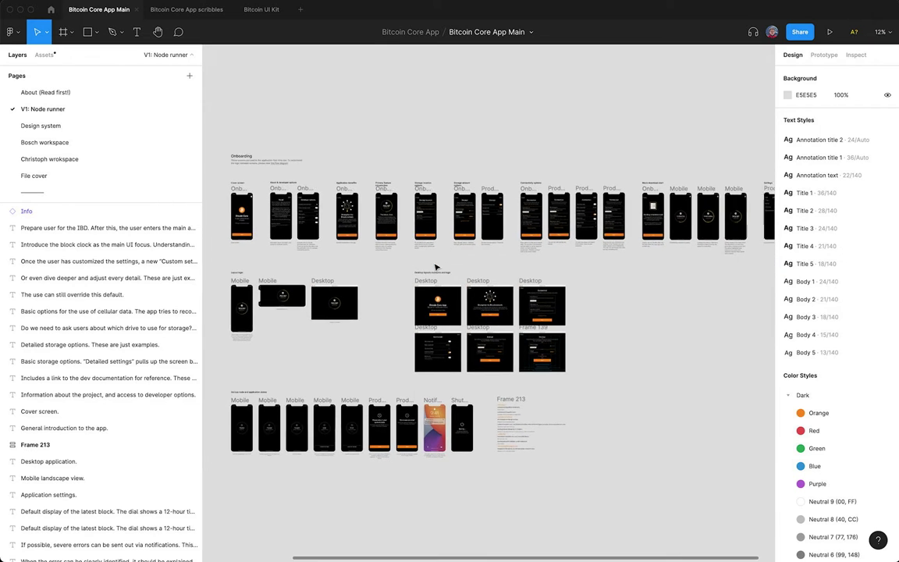
scroll(436, 266, "up", 2)
scroll(437, 267, "right", 2)
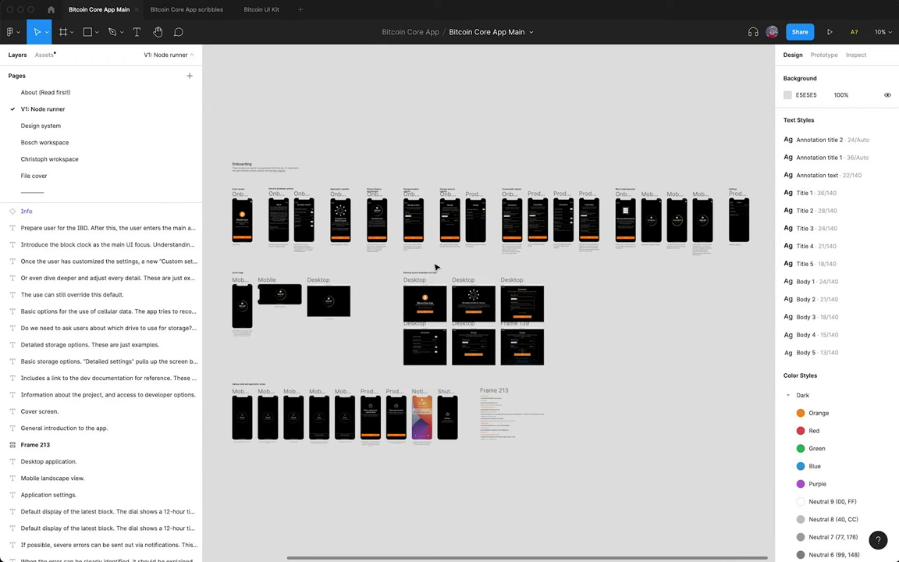
left_click_drag(216, 182, 753, 266)
left_click(333, 126)
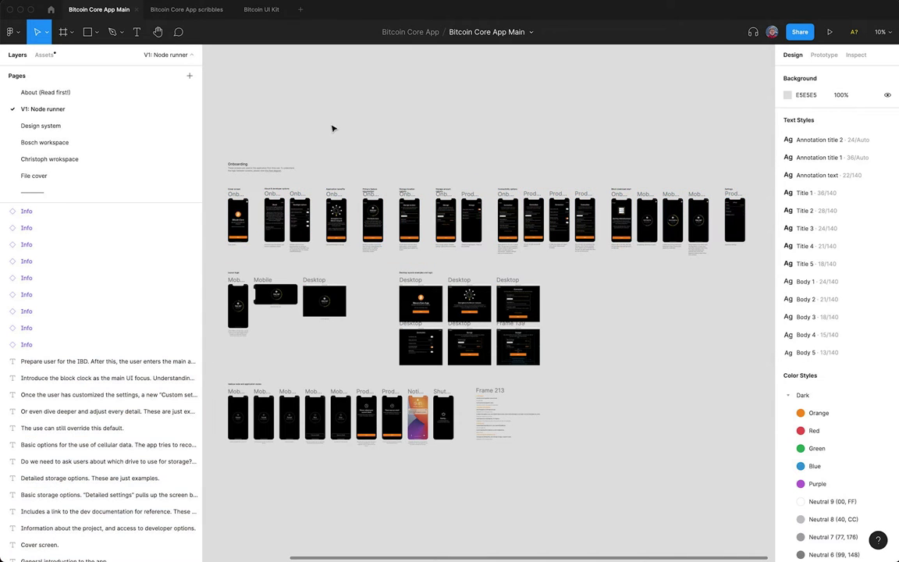
Examine the onboarding flow diagram in the Bitcoin Core App scribbles file and return to the Bitcoin Core App Main file
scroll(219, 152, "up", 5)
scroll(219, 152, "up", 5)
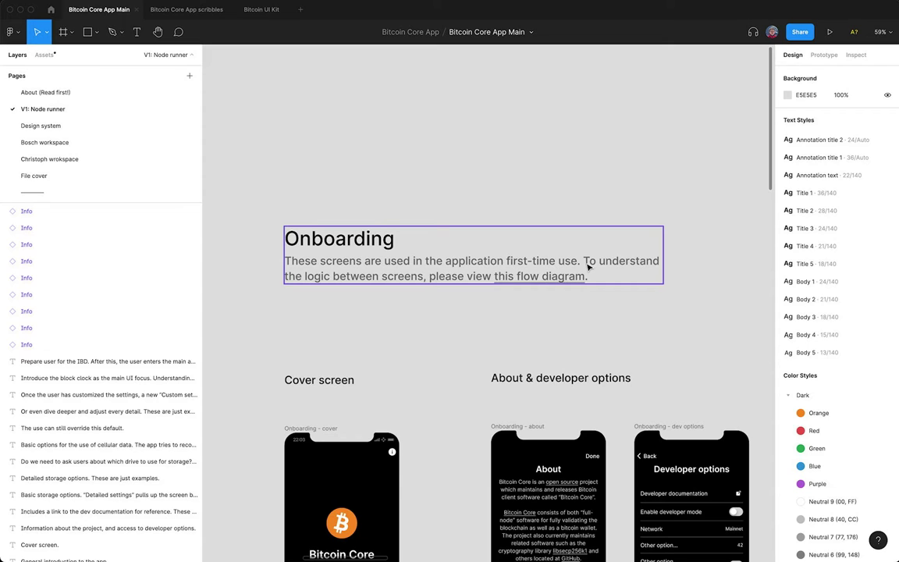
double_click(539, 274)
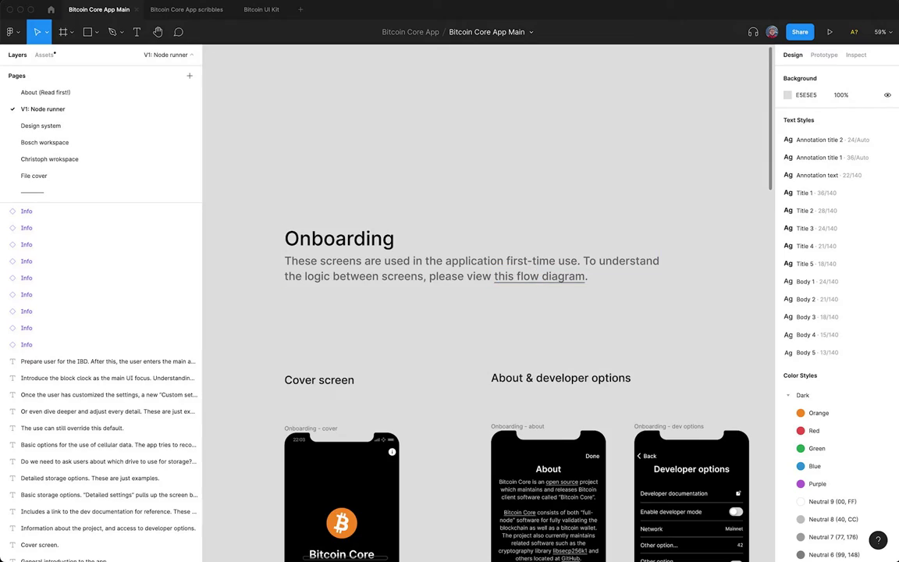
left_click(181, 10)
scroll(499, 229, "down", 10)
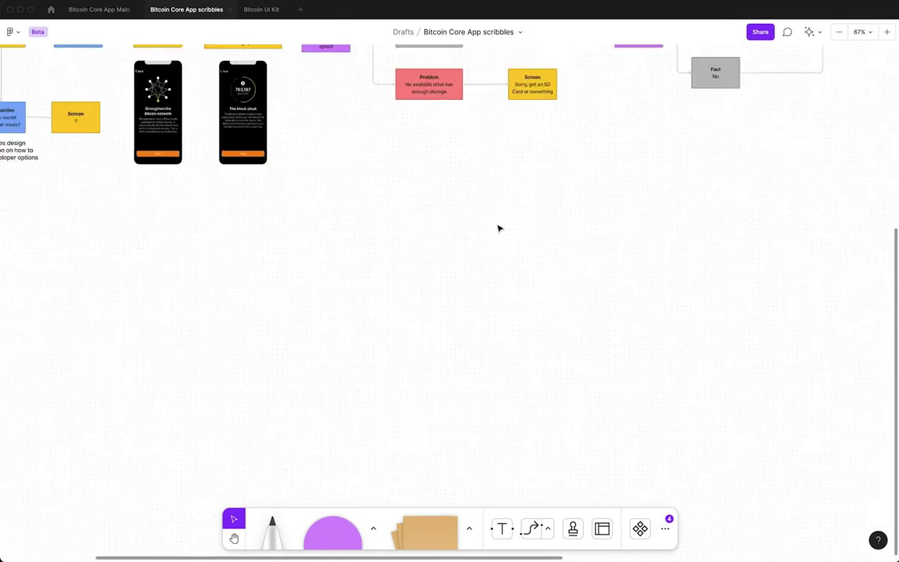
scroll(499, 229, "up", 1)
scroll(499, 229, "up", 2)
scroll(499, 228, "right", 1)
scroll(499, 229, "up", 2)
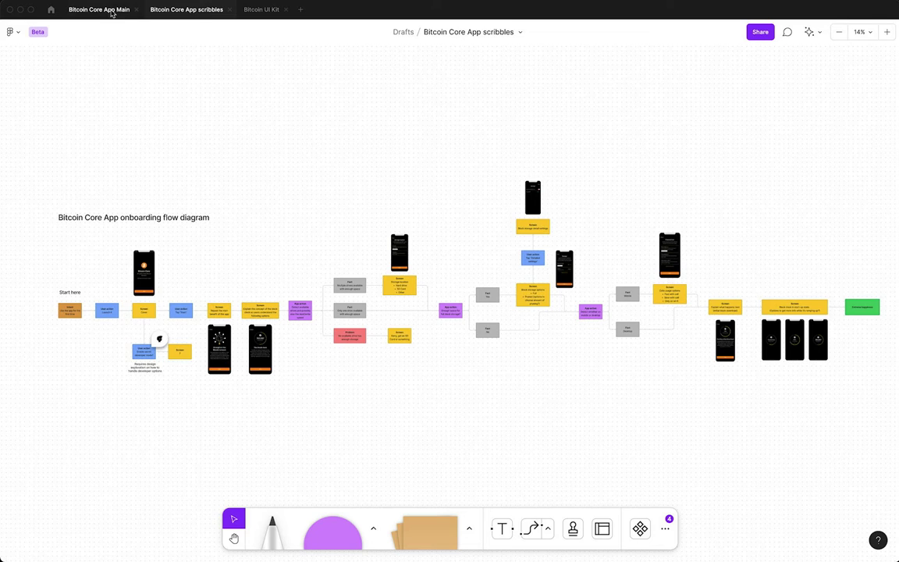
left_click(111, 13)
scroll(517, 260, "down", 5)
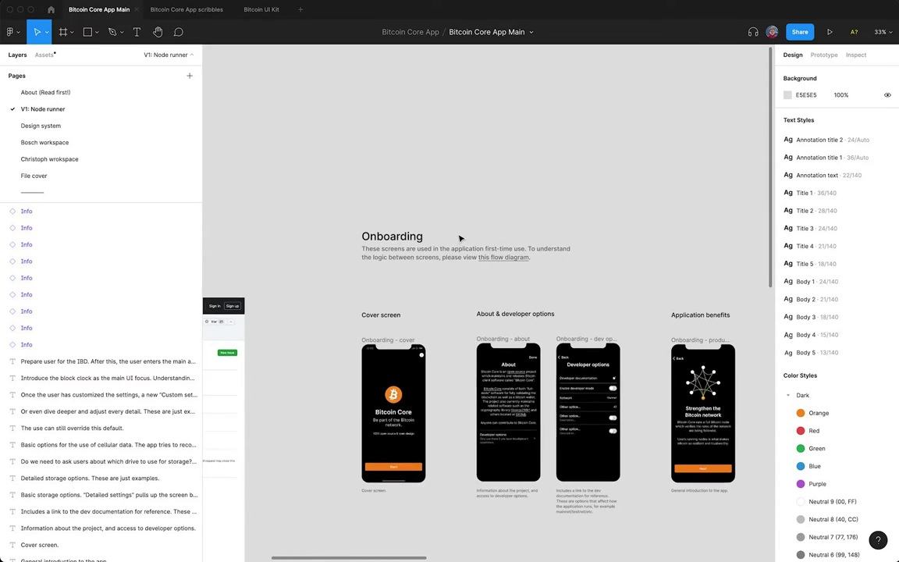
Examine the Cover, About and Developer options onboarding screens, including the info icon and the developer settings entry
scroll(460, 238, "down", 2)
scroll(460, 237, "right", 2)
scroll(476, 297, "up", 5)
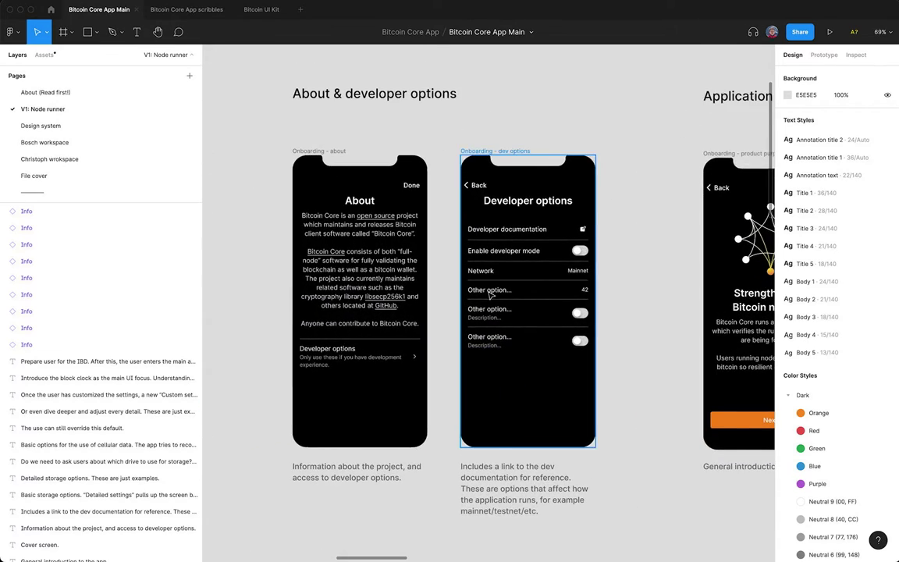
scroll(351, 335, "left", 3)
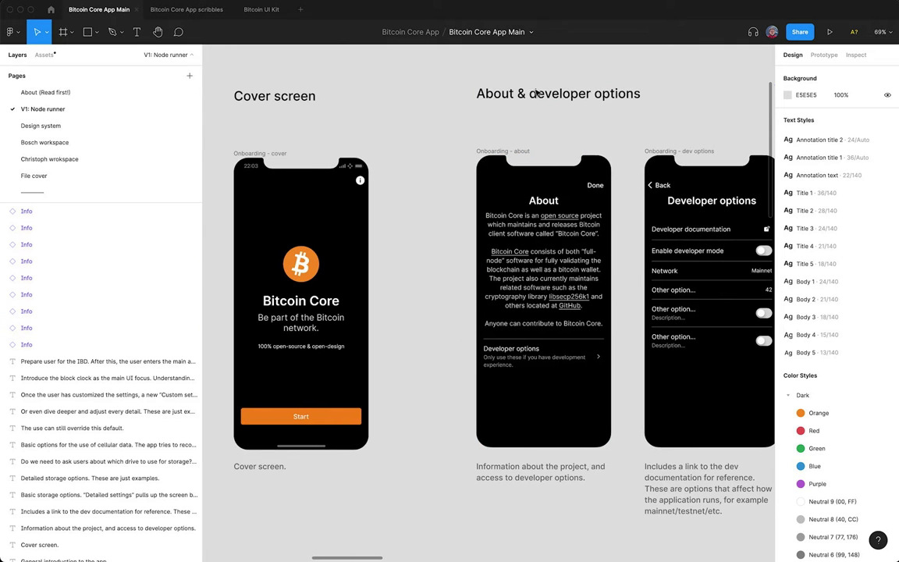
scroll(311, 286, "up", 3)
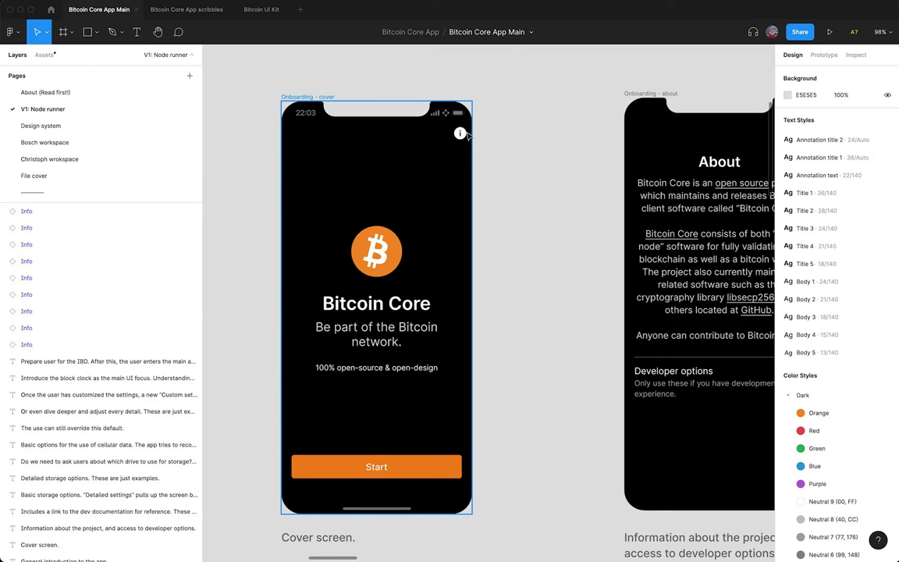
scroll(466, 134, "right", 1)
scroll(467, 134, "right", 5)
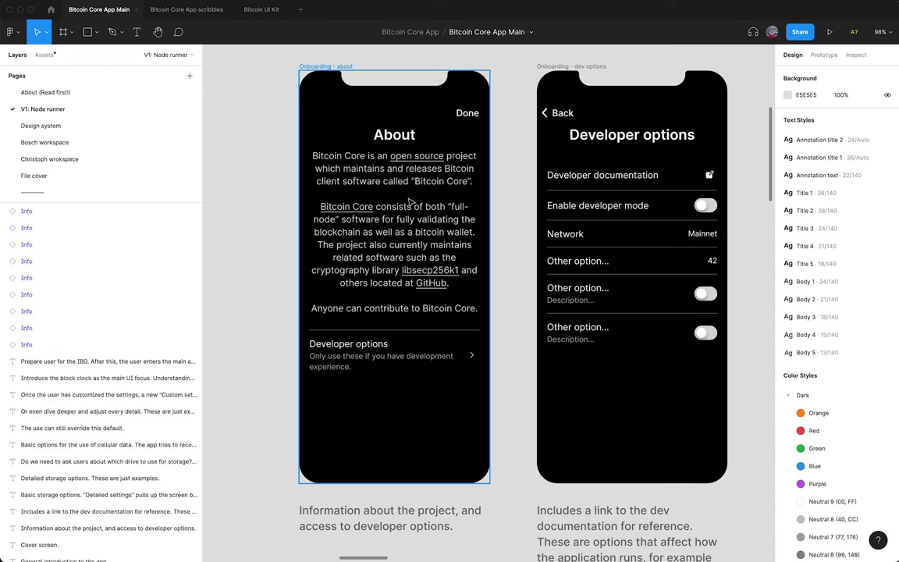
scroll(407, 200, "down", 1)
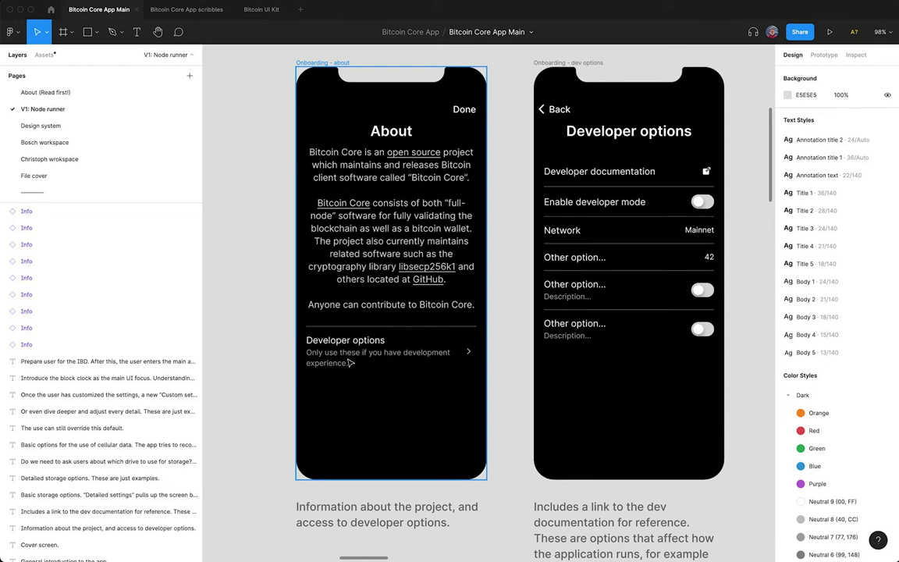
scroll(386, 358, "right", 3)
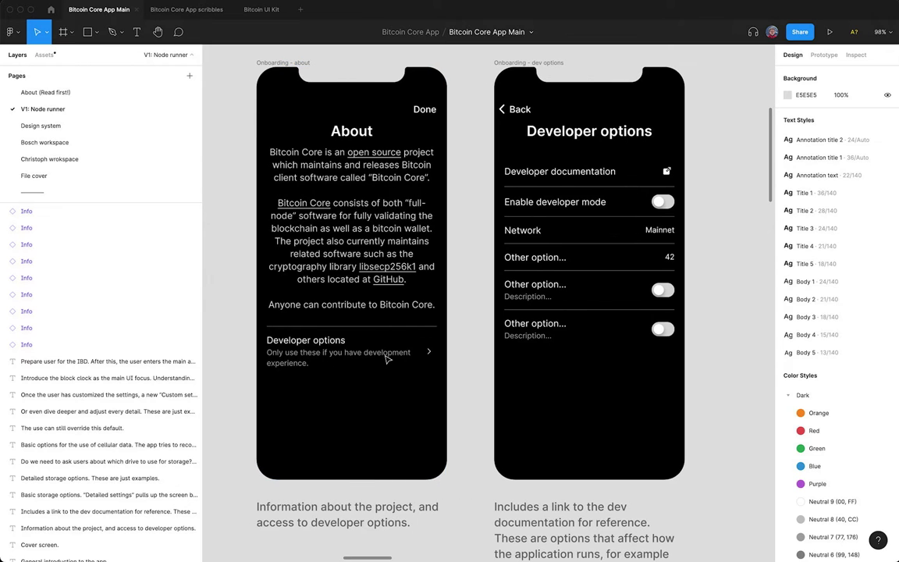
scroll(382, 354, "up", 1)
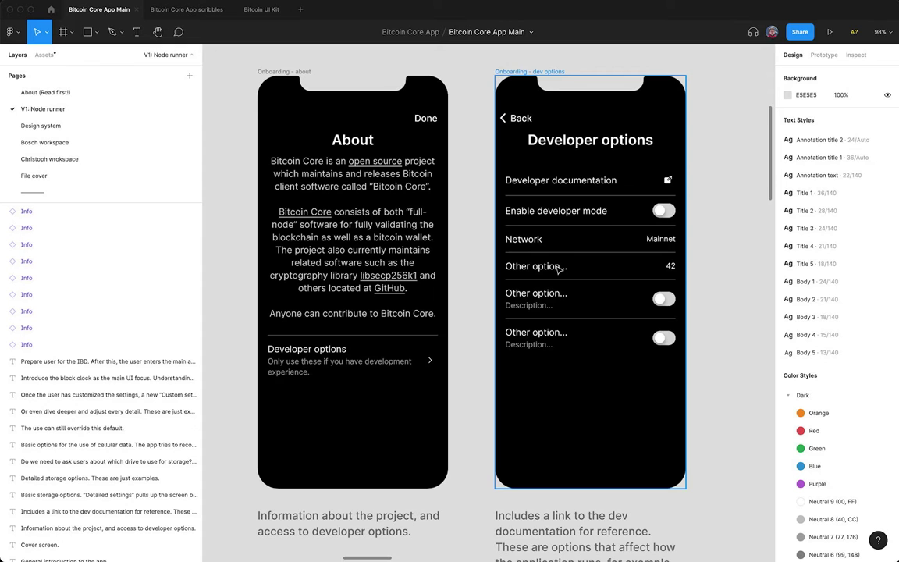
scroll(558, 270, "down", 5)
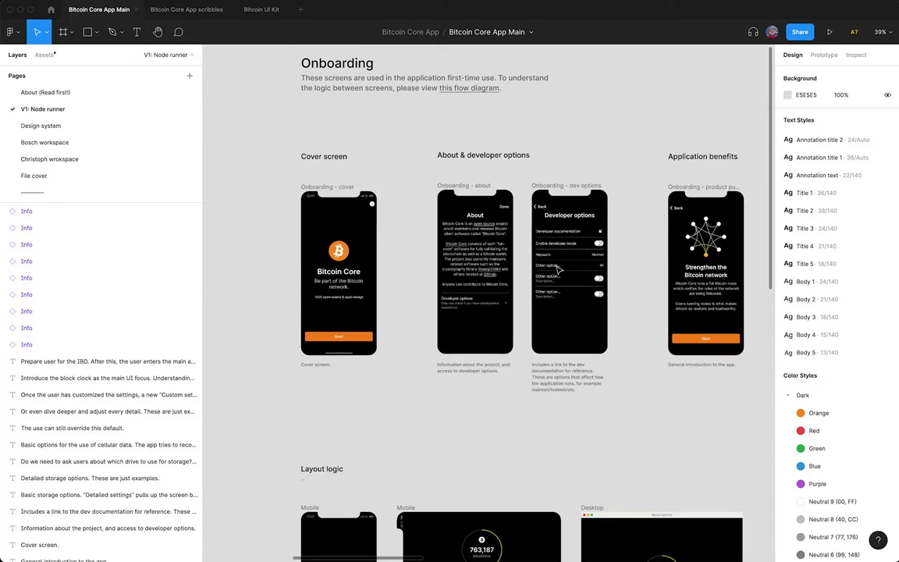
scroll(558, 269, "up", 3)
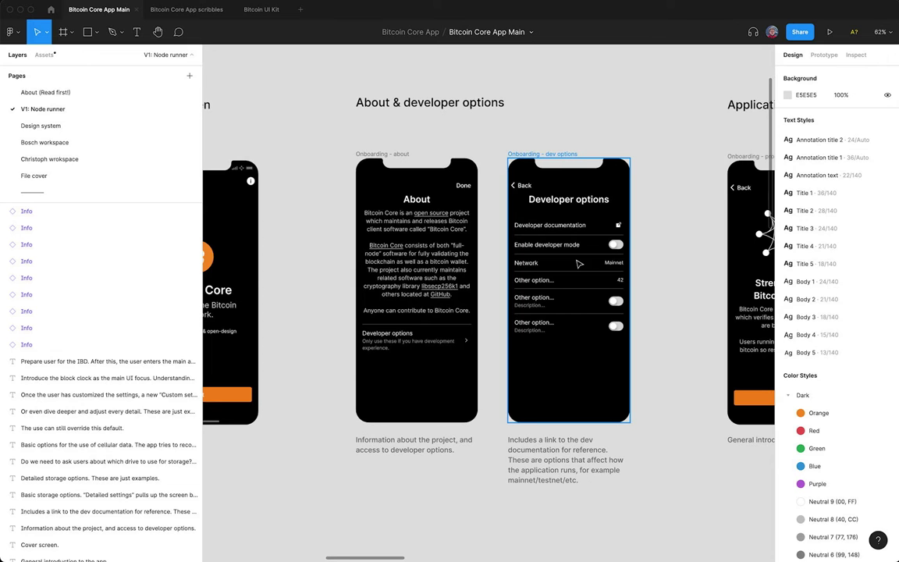
Read the Connections detailed settings page and Storage Options requests with their annotated mockups in the GitHub issue screenshot
scroll(578, 264, "down", 5)
scroll(336, 235, "up", 5)
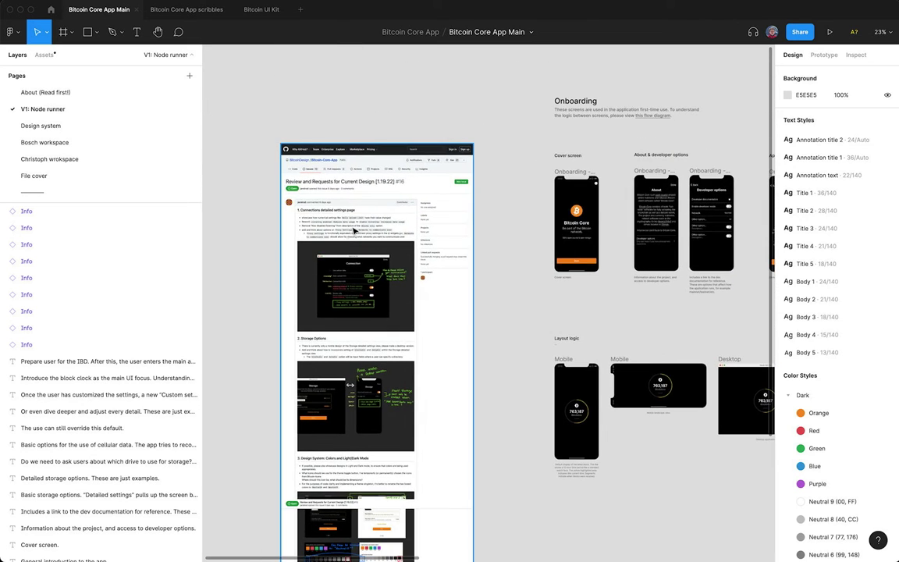
scroll(335, 235, "up", 5)
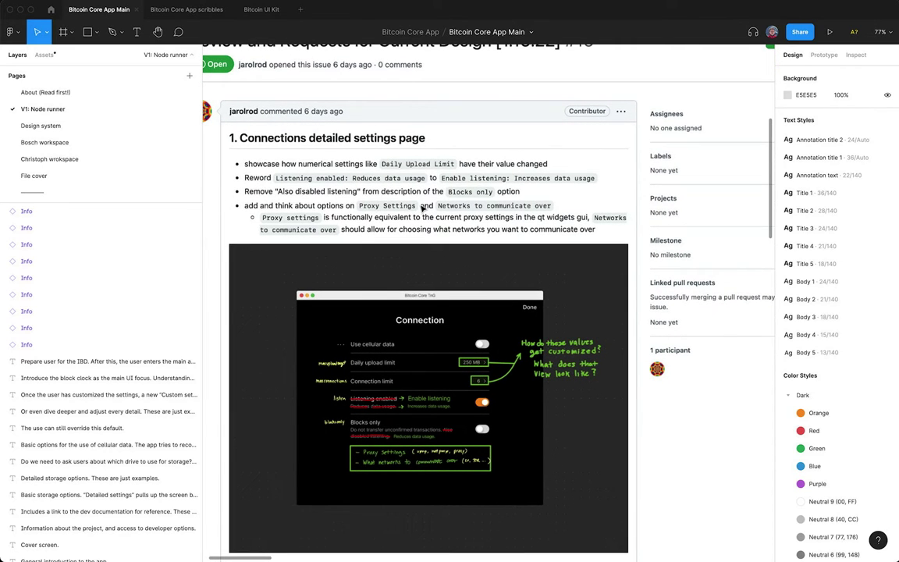
scroll(424, 209, "left", 1)
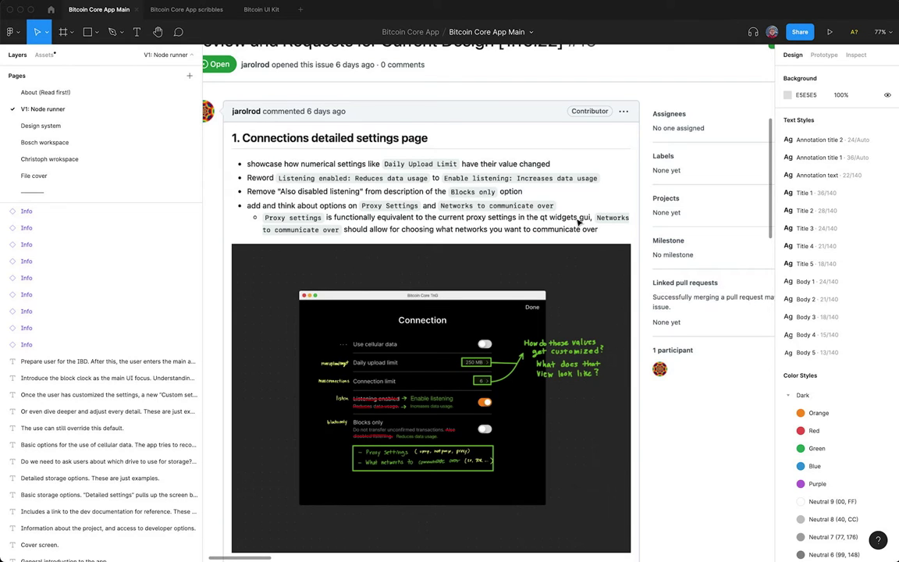
scroll(576, 223, "left", 1)
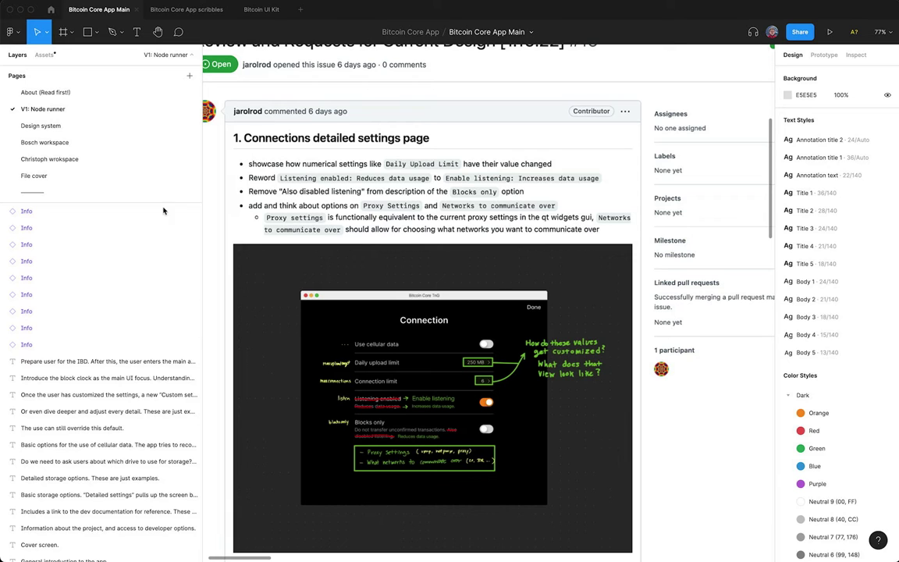
scroll(314, 220, "down", 3)
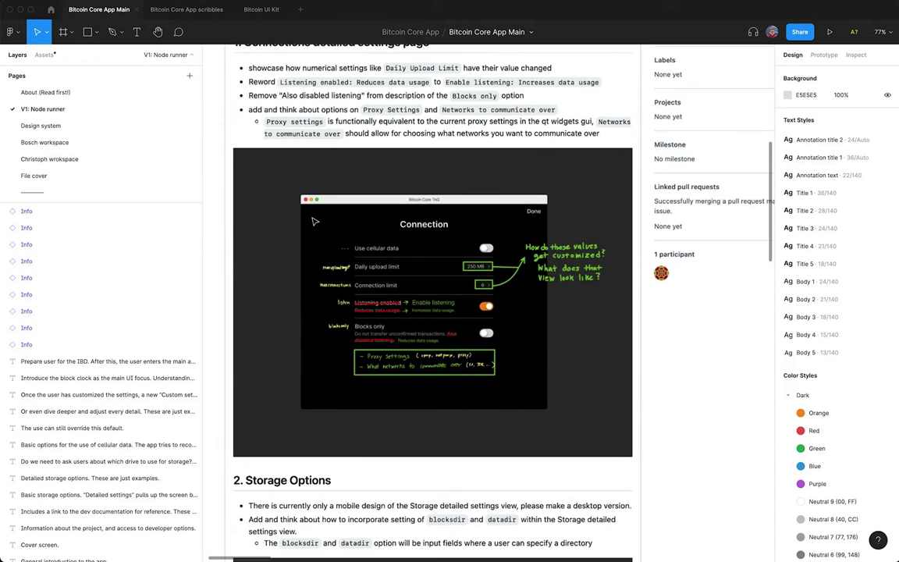
scroll(319, 222, "down", 10)
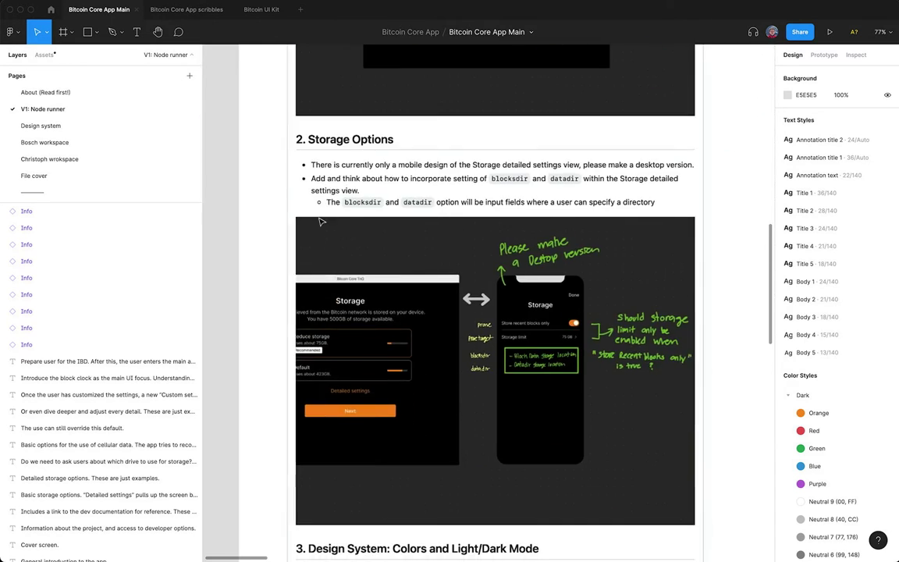
scroll(344, 223, "down", 1)
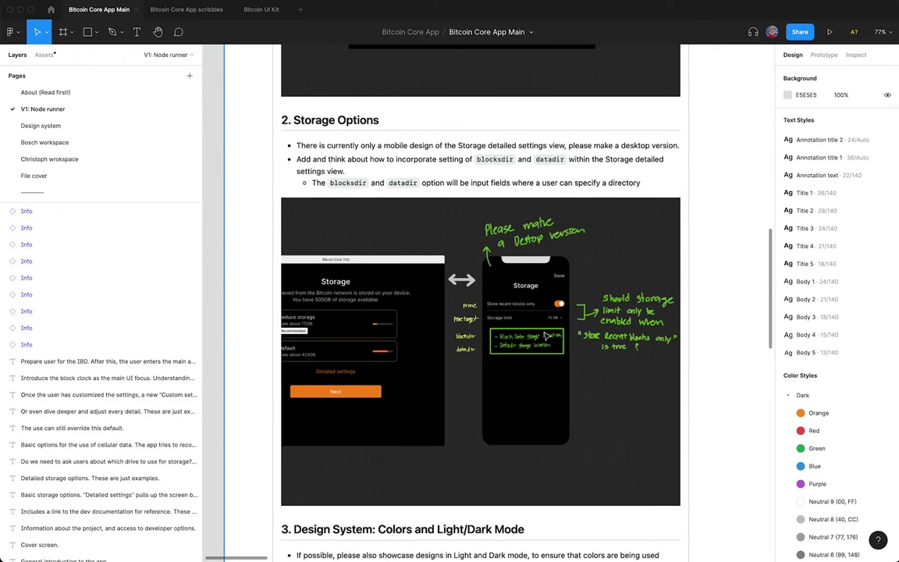
Find the desktop layout examples and examine the desktop Connection settings screen
scroll(551, 285, "down", 5)
scroll(551, 285, "right", 8)
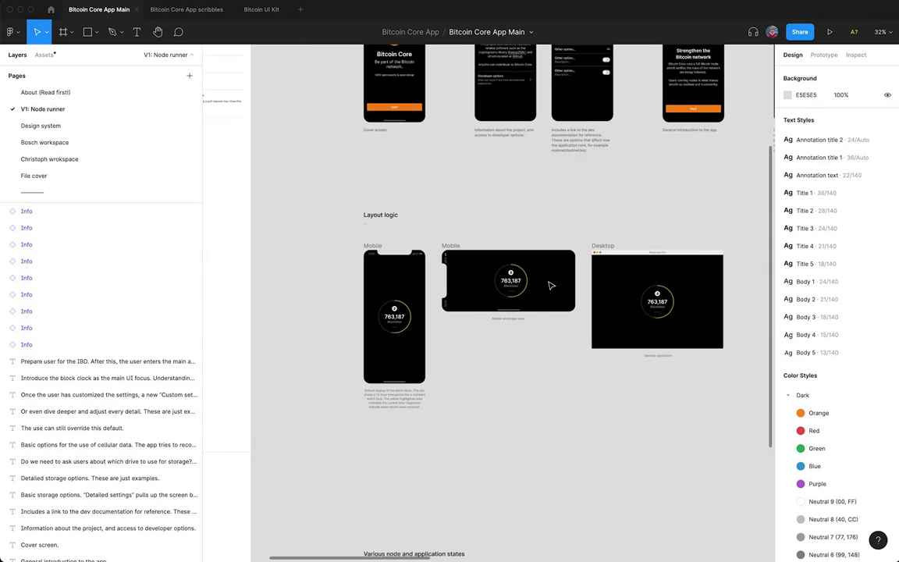
scroll(549, 286, "up", 2)
scroll(549, 286, "up", 1)
scroll(549, 287, "right", 10)
scroll(546, 286, "down", 6)
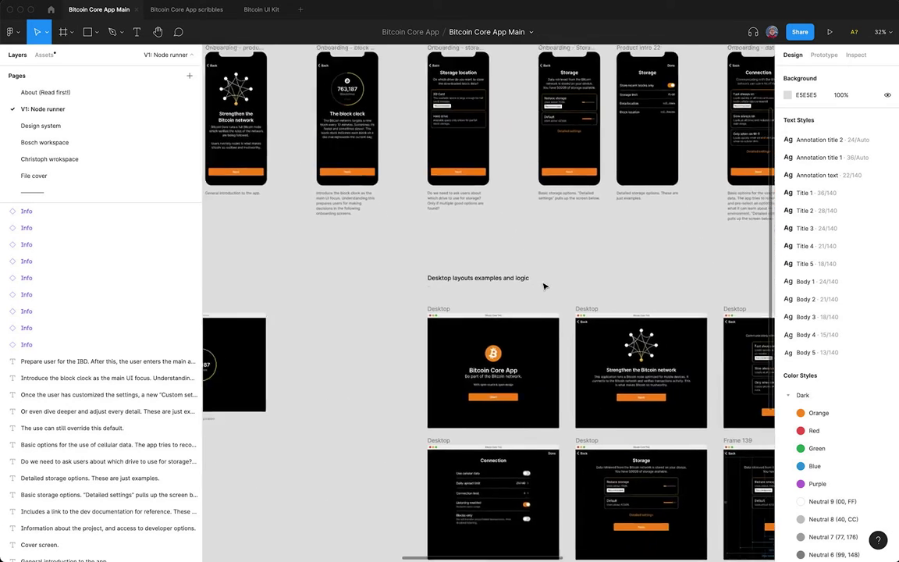
scroll(545, 287, "left", 3)
left_click(439, 229)
scroll(439, 229, "up", 6)
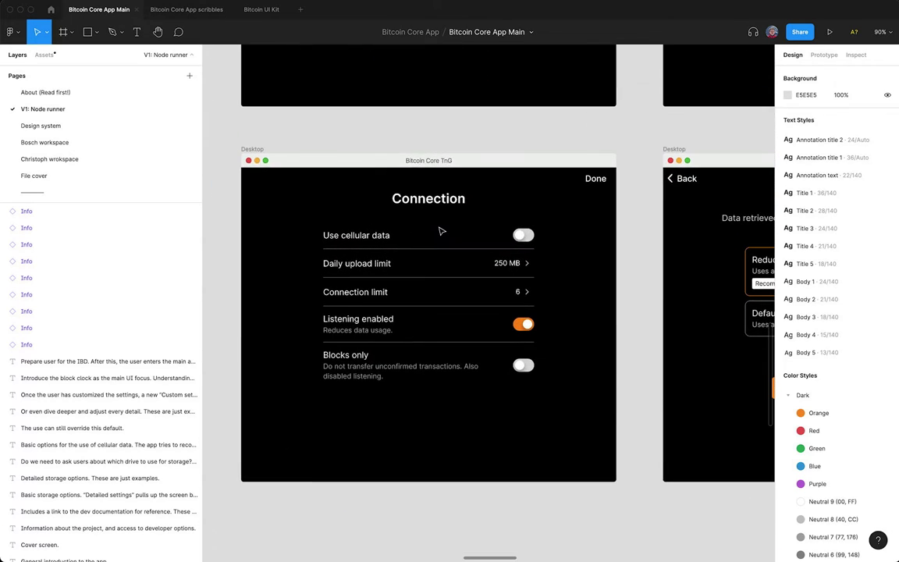
scroll(439, 232, "up", 1)
scroll(440, 233, "left", 2)
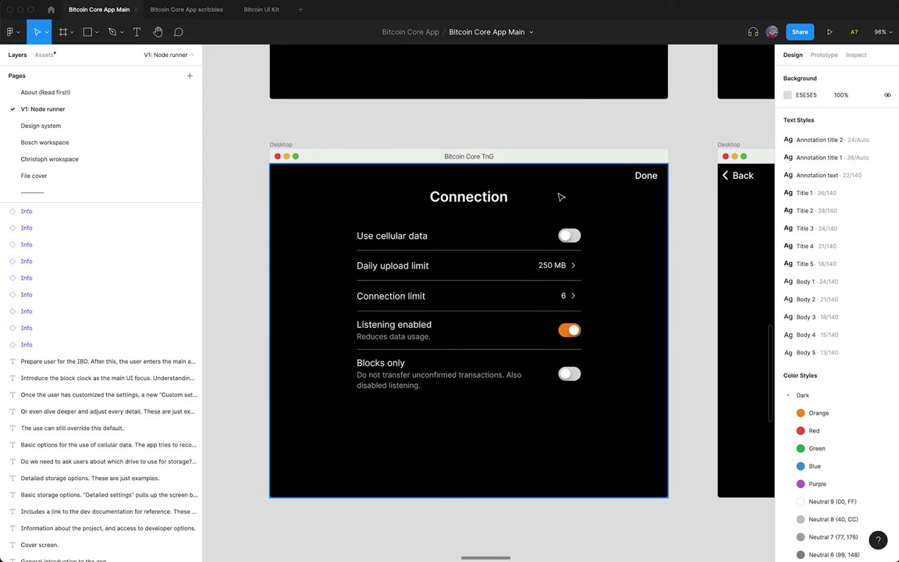
Examine the desktop Storage screen and its annotated copy showing padding and maximum-width rules
scroll(404, 168, "right", 10)
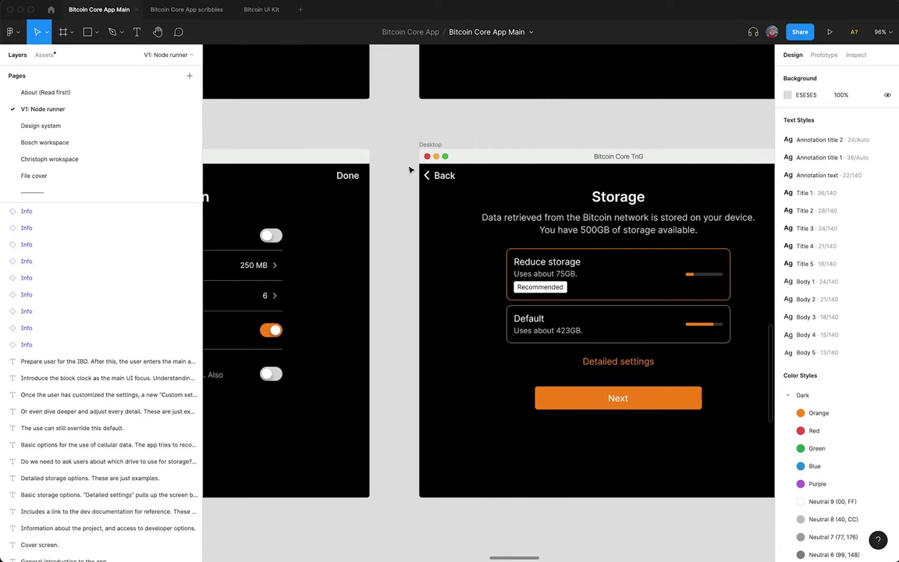
scroll(409, 169, "right", 6)
scroll(414, 172, "left", 4)
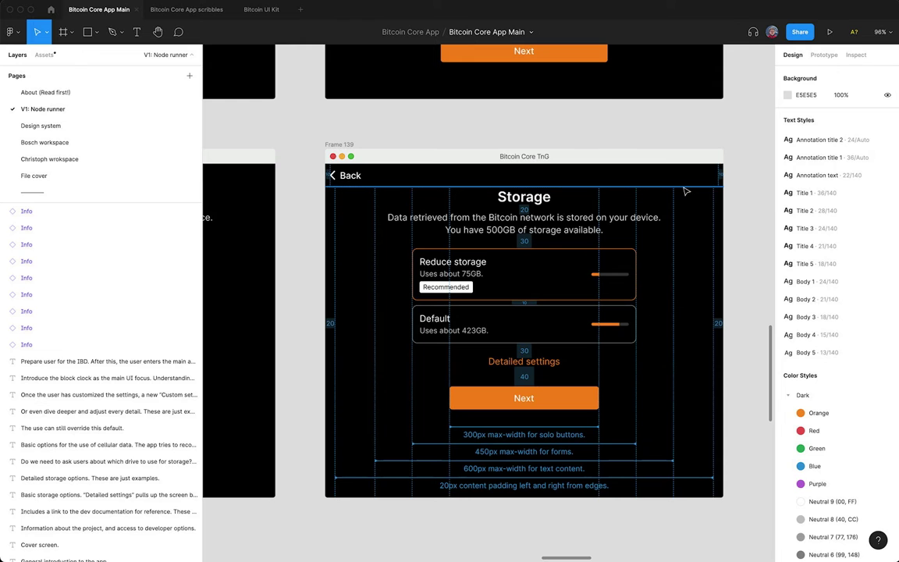
left_click(479, 195)
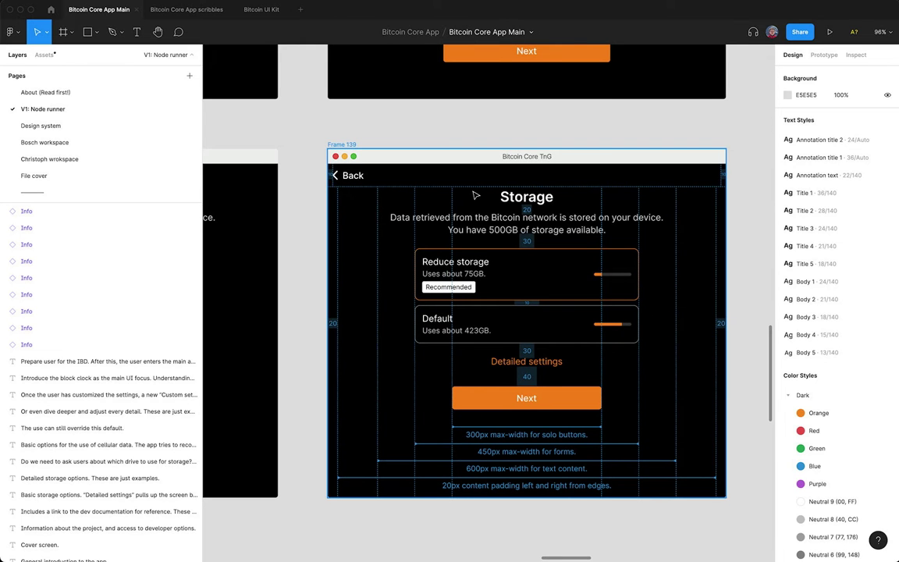
Reread the Storage Options request about a desktop version and the blocksdir and datadir settings in the issue screenshot
scroll(475, 195, "down", 10)
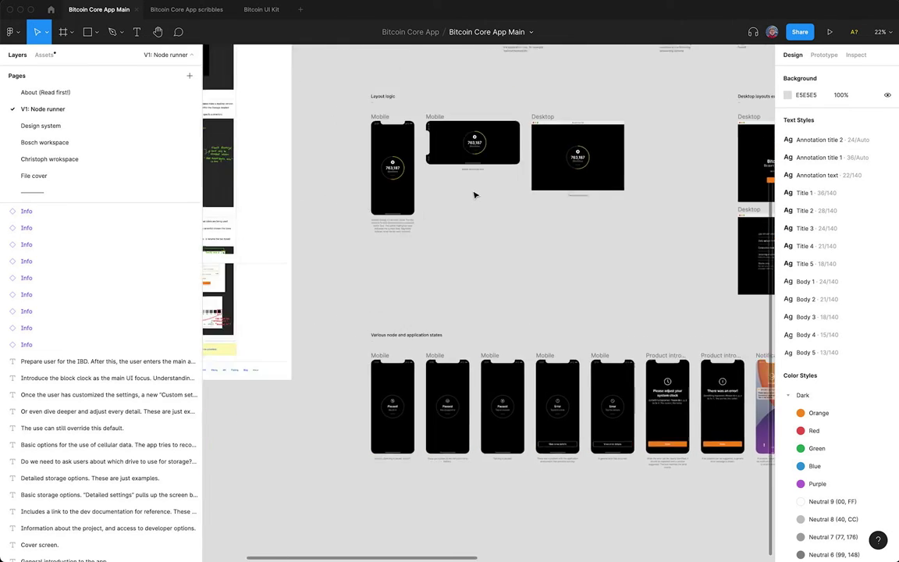
scroll(473, 195, "up", 10)
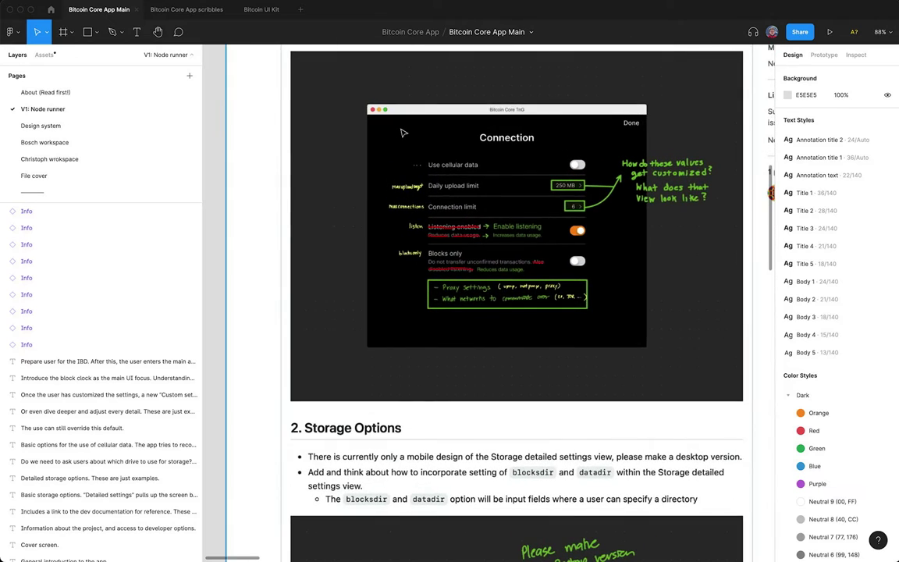
scroll(404, 133, "down", 5)
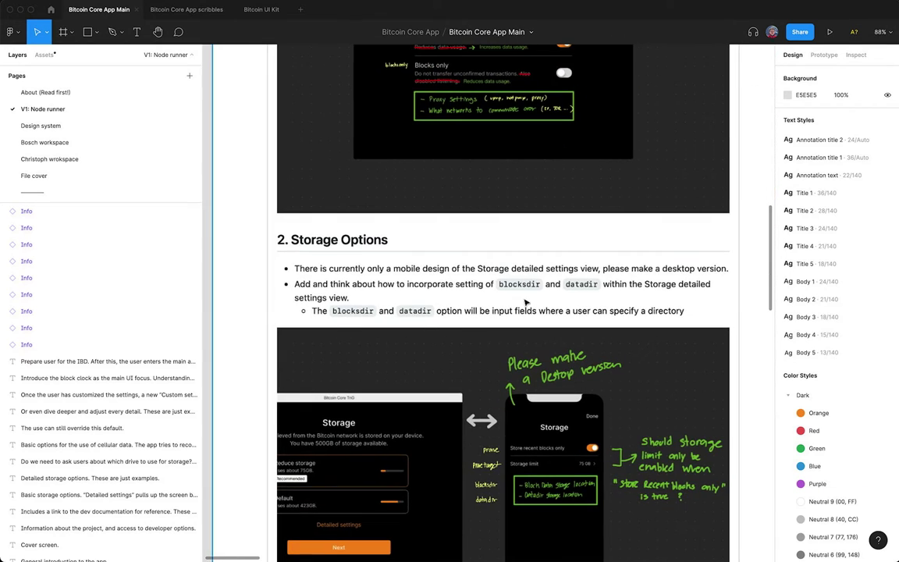
Examine the mobile detailed Storage screen's data location and block location rows under Storage amount options
scroll(589, 285, "down", 10)
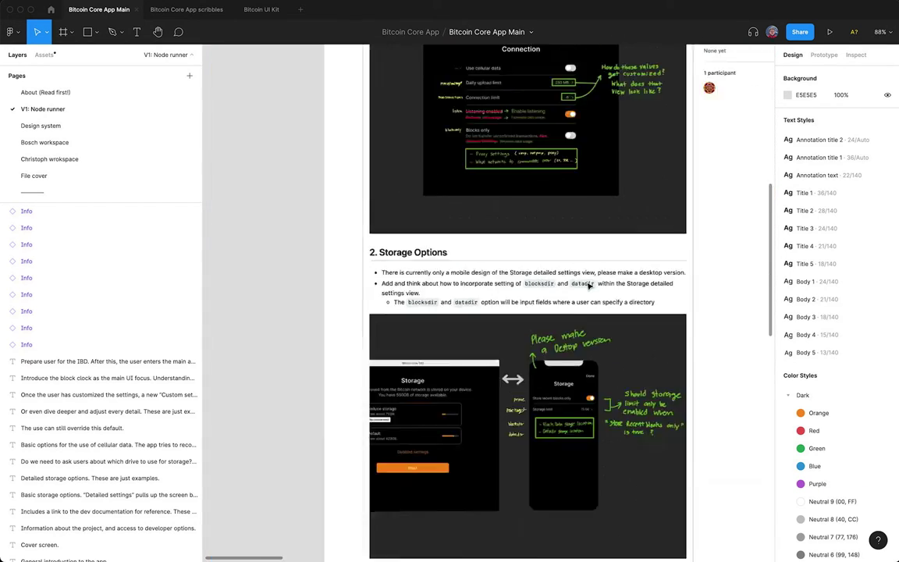
scroll(591, 285, "up", 5)
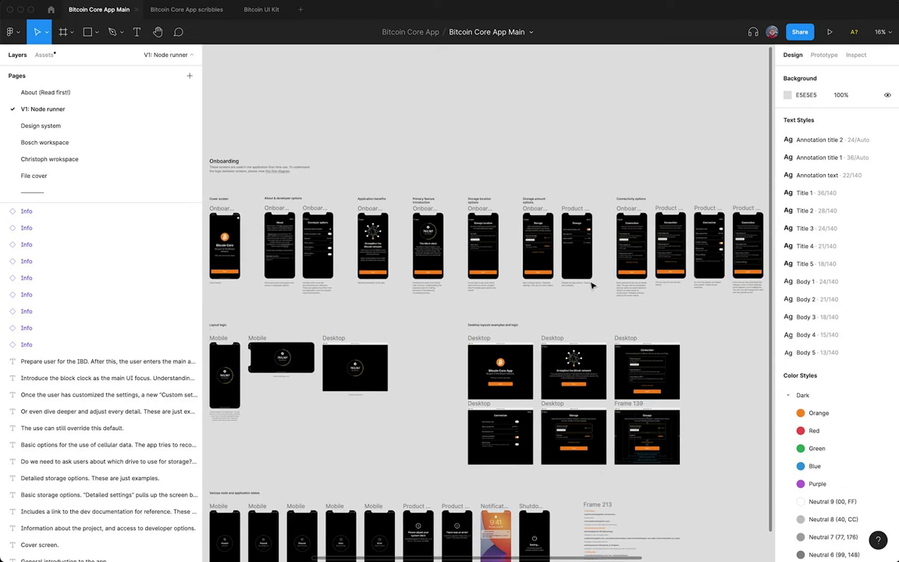
scroll(468, 238, "up", 10)
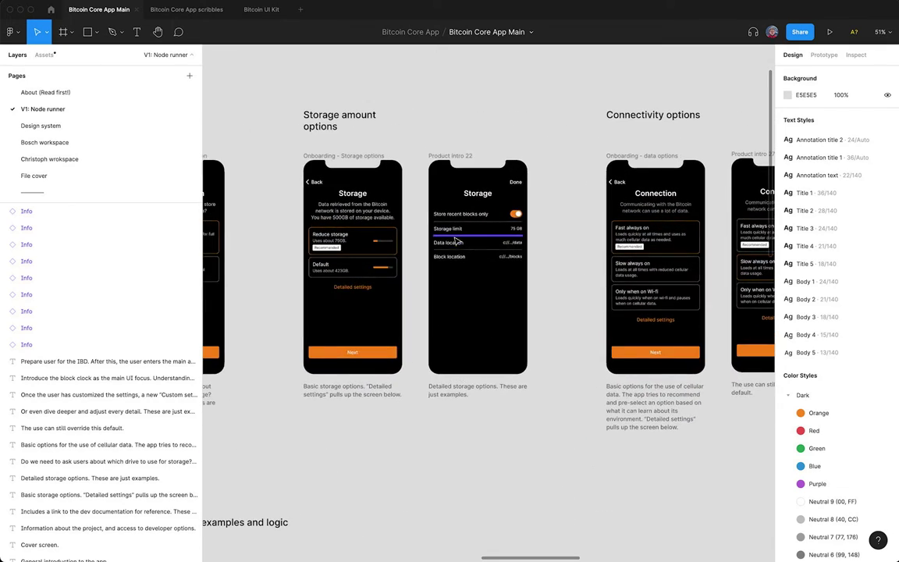
scroll(502, 262, "up", 2)
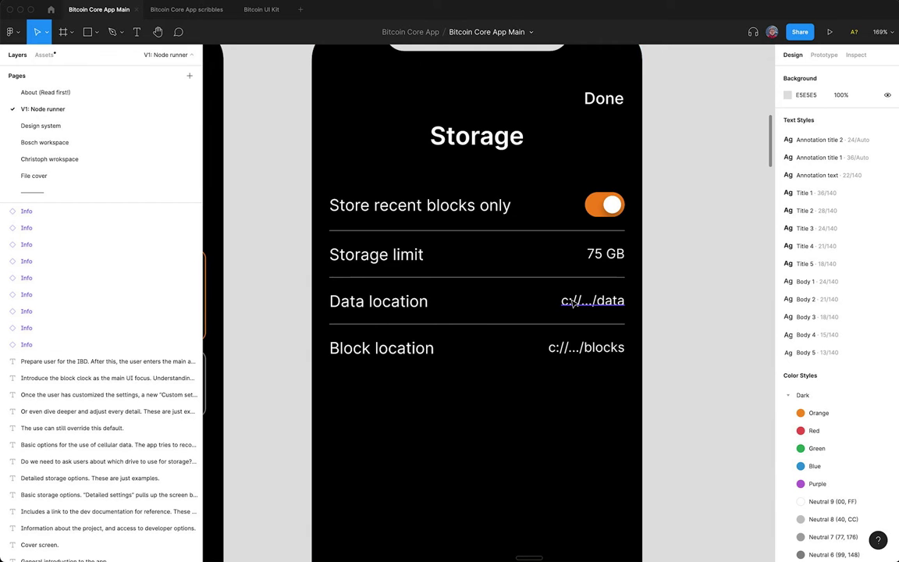
scroll(572, 303, "down", 5)
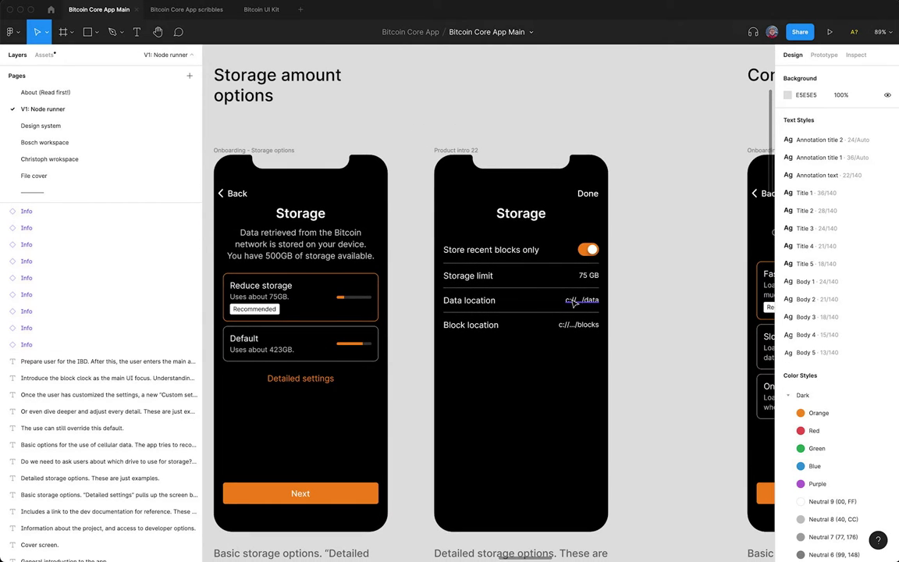
Return to the GitHub issue screenshot and study the handwritten notes on the Storage Options mockup
scroll(573, 302, "down", 8)
scroll(573, 303, "left", 5)
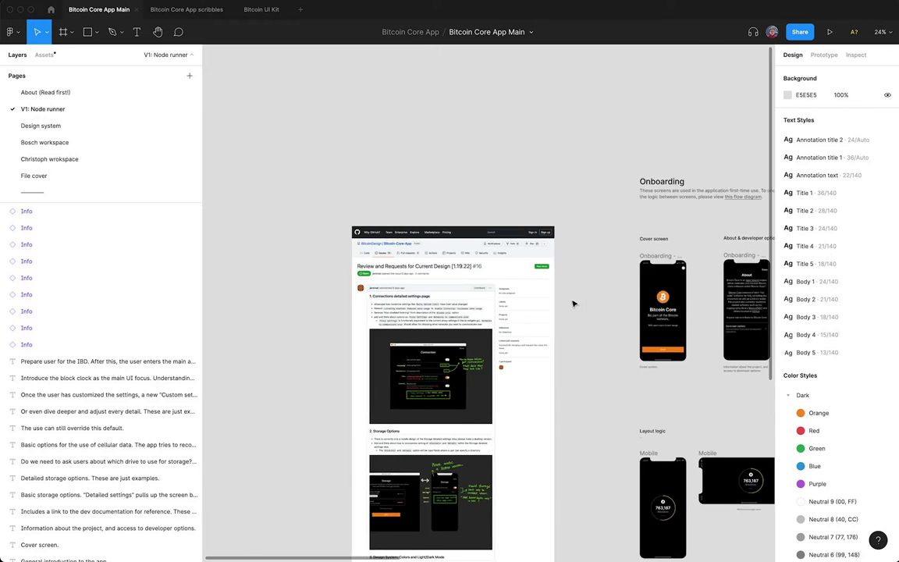
scroll(574, 302, "down", 2)
scroll(574, 304, "down", 2)
scroll(573, 303, "left", 1)
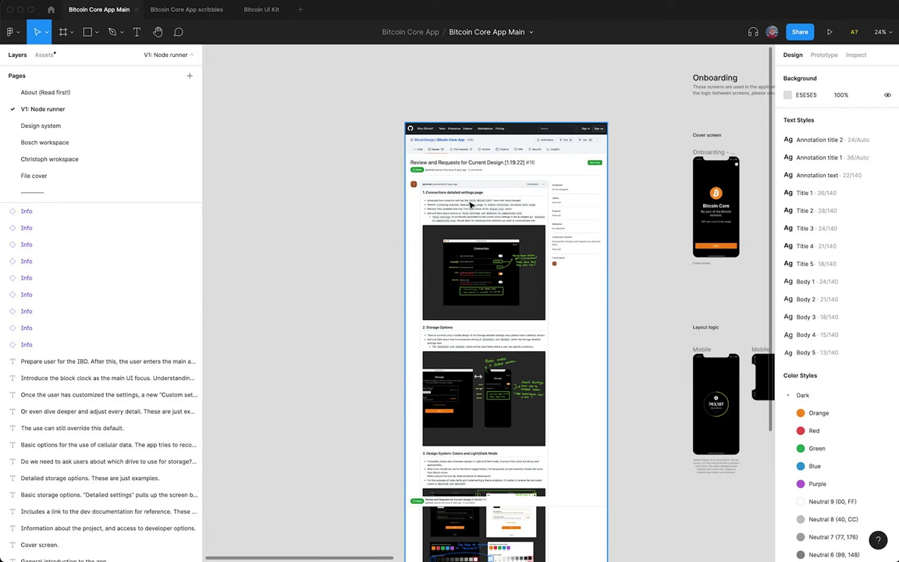
scroll(471, 366, "up", 10)
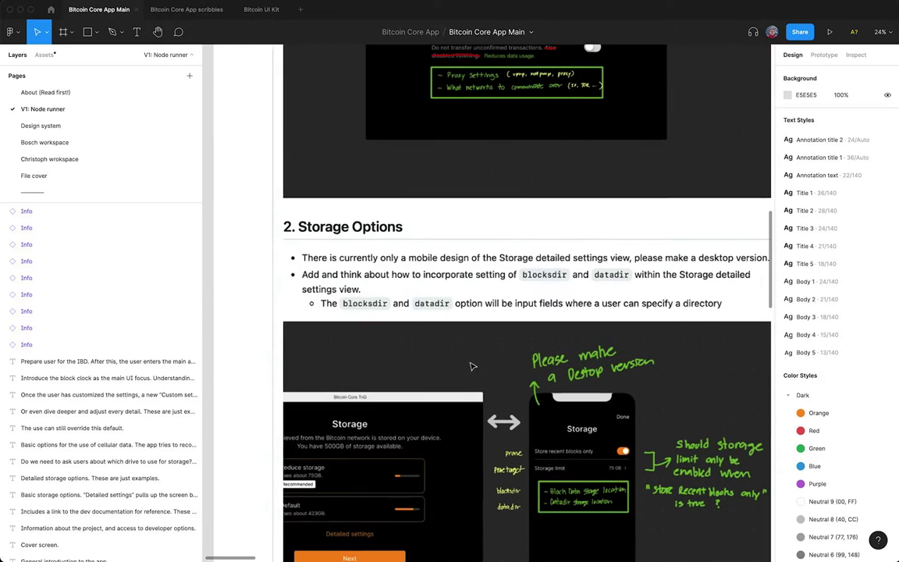
scroll(493, 345, "down", 5)
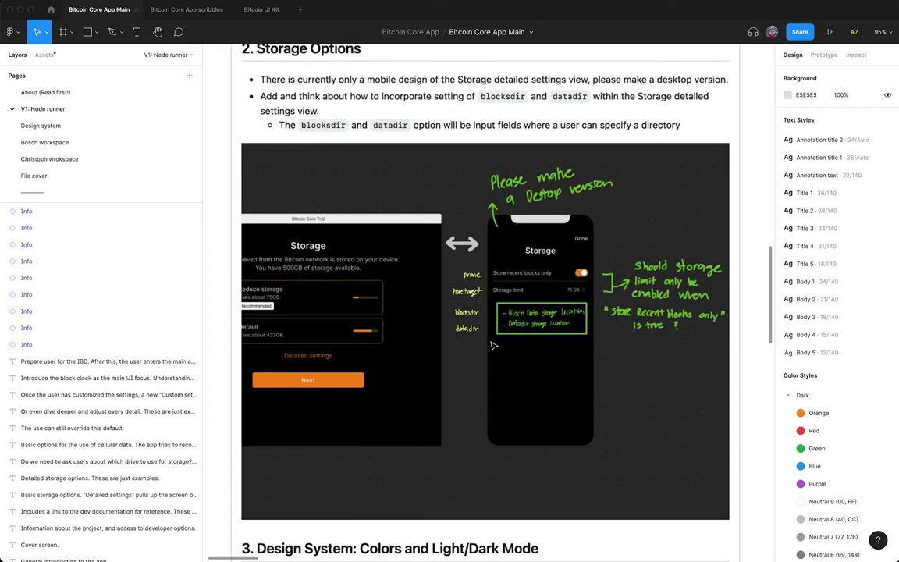
Study the handwritten question about enabling the storage limit only when "Store recent blocks only" is on in the Storage mockup
scroll(544, 235, "down", 2)
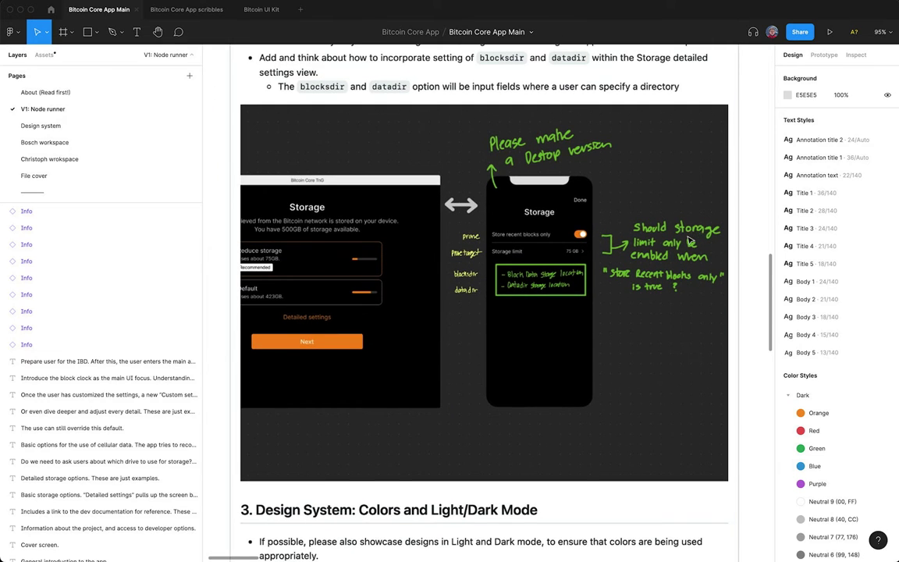
scroll(689, 240, "down", 2)
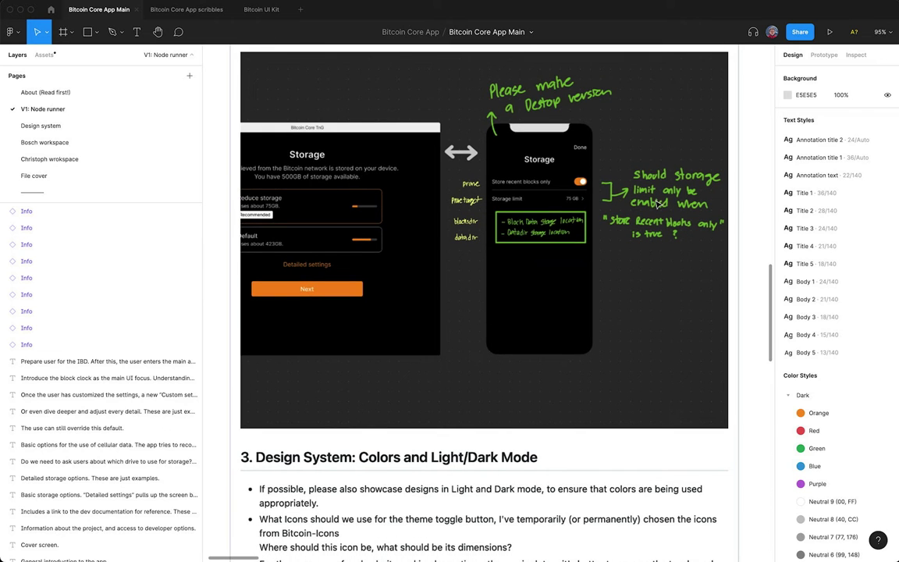
scroll(657, 204, "left", 2)
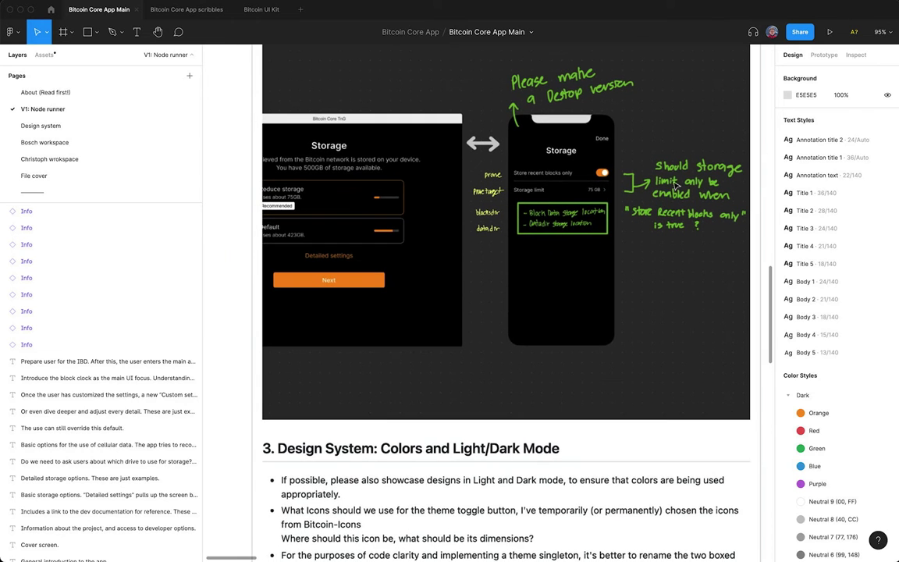
scroll(681, 187, "left", 2)
scroll(570, 166, "down", 3)
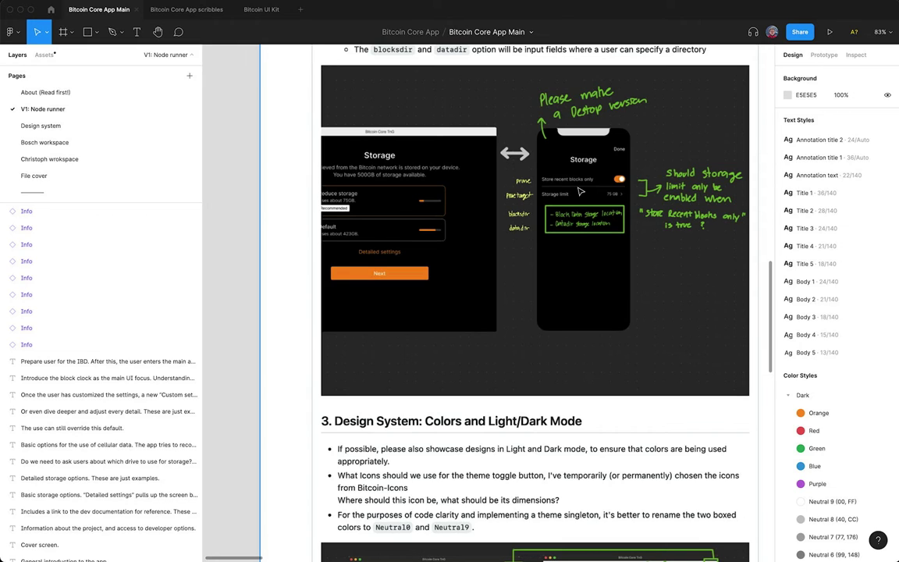
scroll(579, 190, "down", 1)
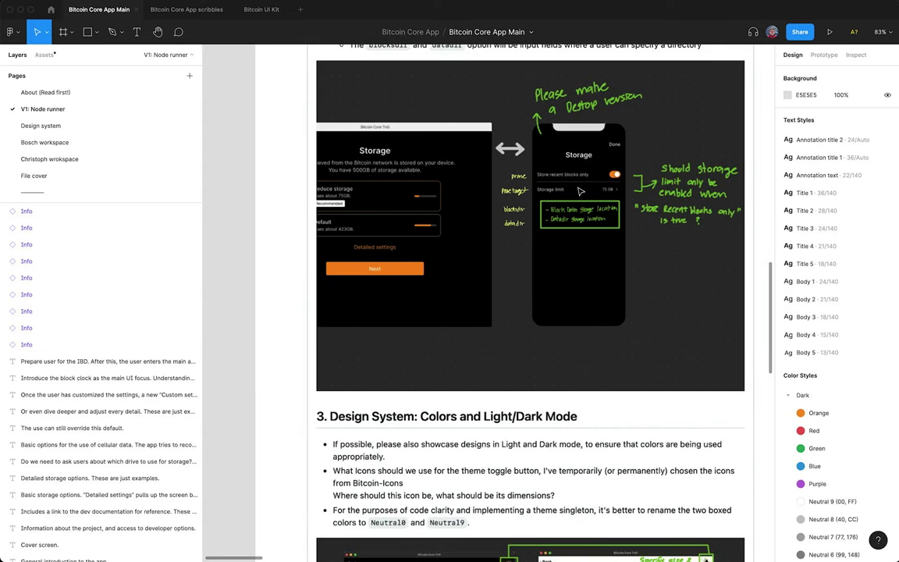
Read the issue's Design System section on light and dark mode, the theme toggle icon and the Neutral0 and Neutral9 renaming
scroll(580, 191, "down", 10)
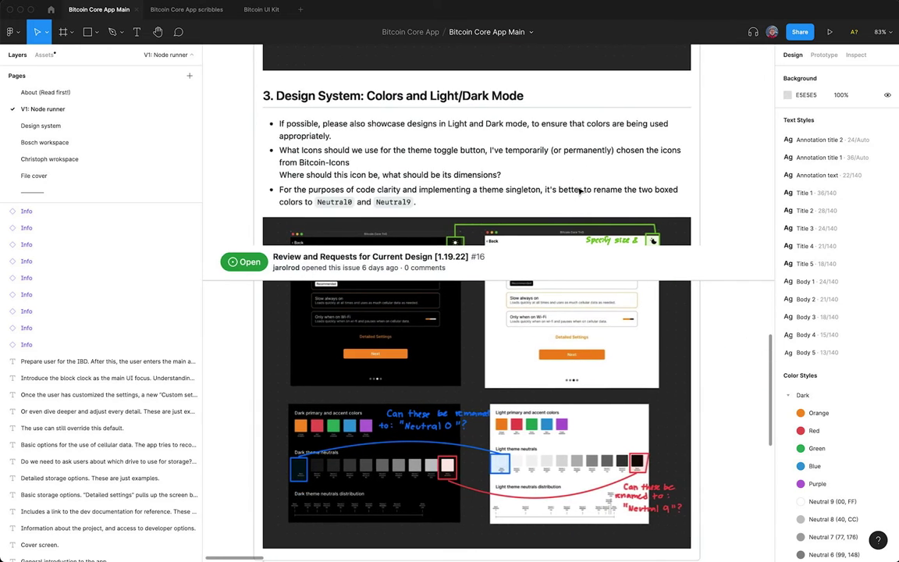
scroll(580, 190, "down", 1)
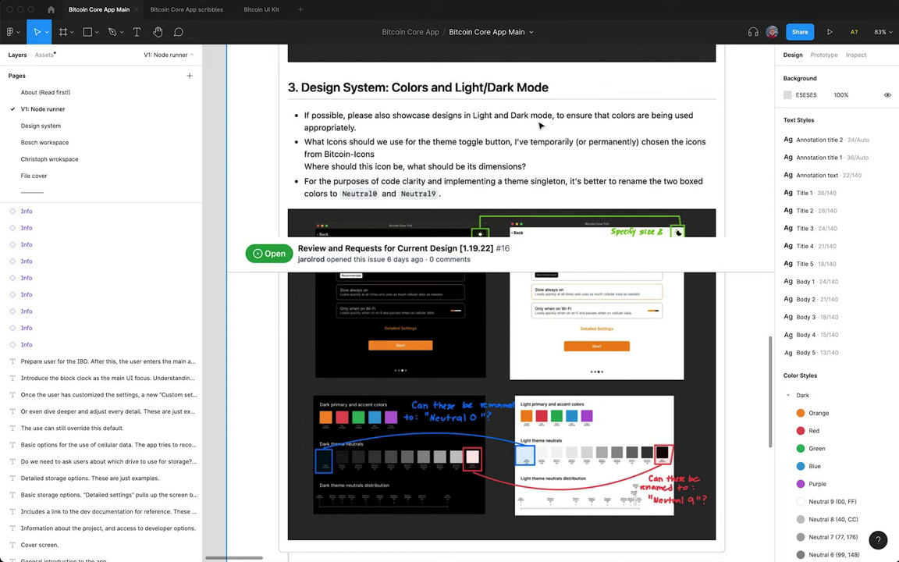
scroll(541, 125, "left", 1)
scroll(540, 126, "down", 2)
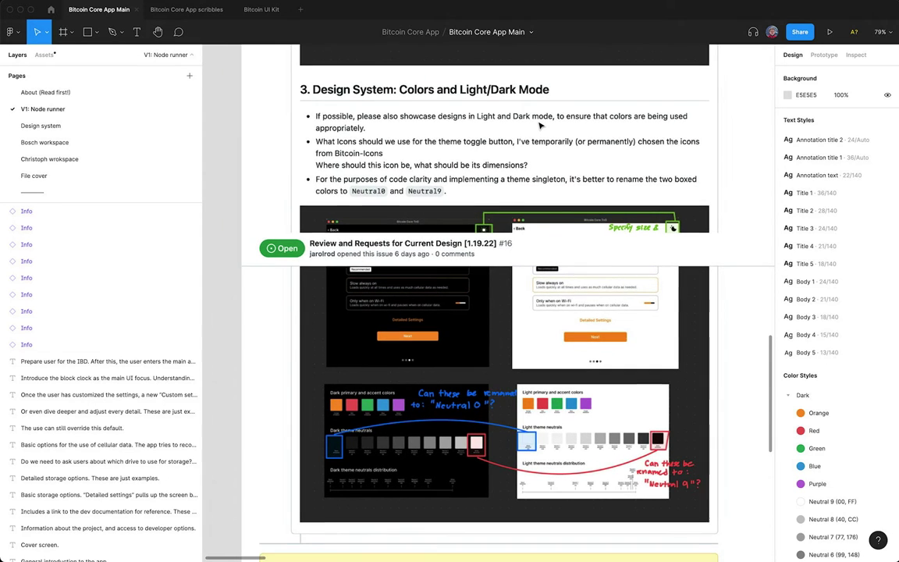
scroll(541, 126, "up", 3)
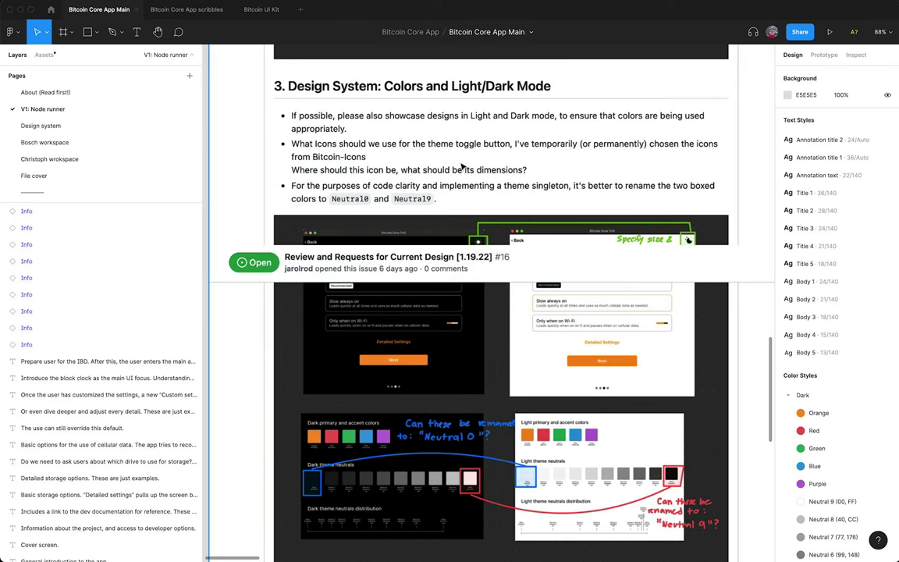
Find the mobile application Settings screen and examine its Theme row above Storage, Connection and Developer options
scroll(462, 166, "down", 5)
scroll(499, 164, "right", 5)
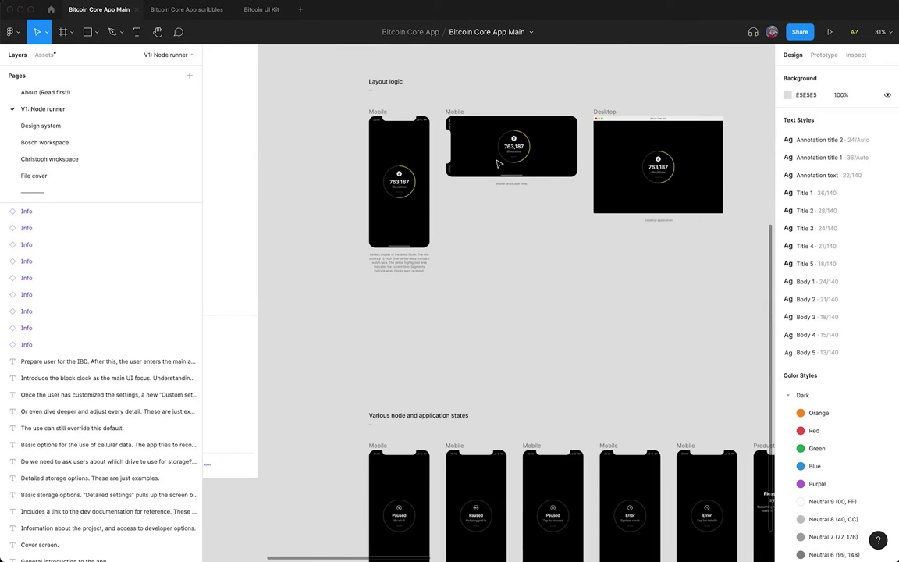
scroll(499, 164, "down", 5)
scroll(499, 164, "left", 3)
scroll(501, 165, "down", 3)
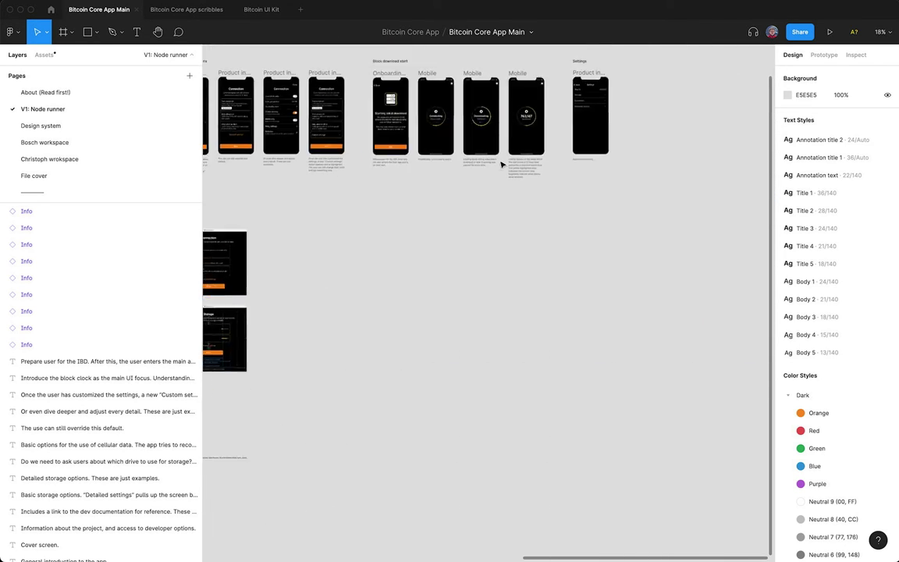
scroll(501, 165, "up", 10)
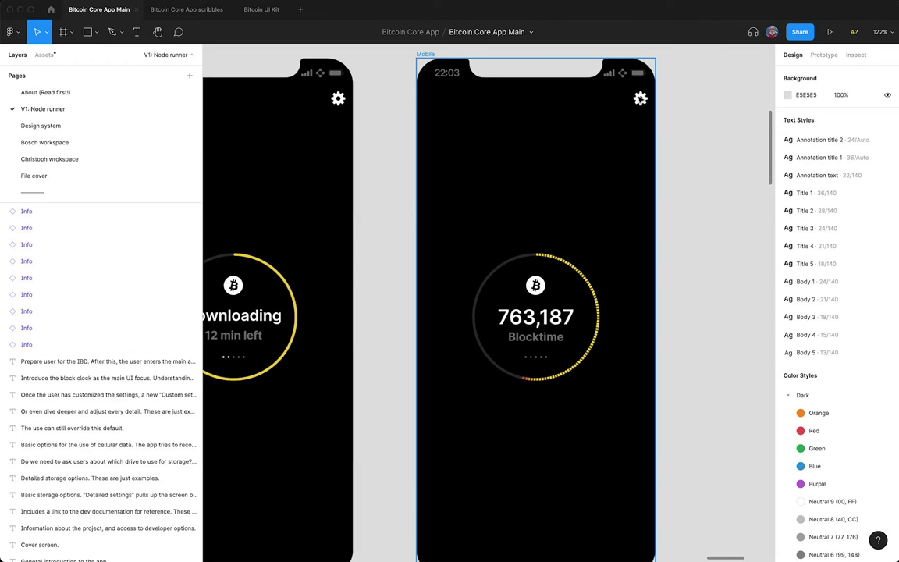
scroll(635, 115, "right", 10)
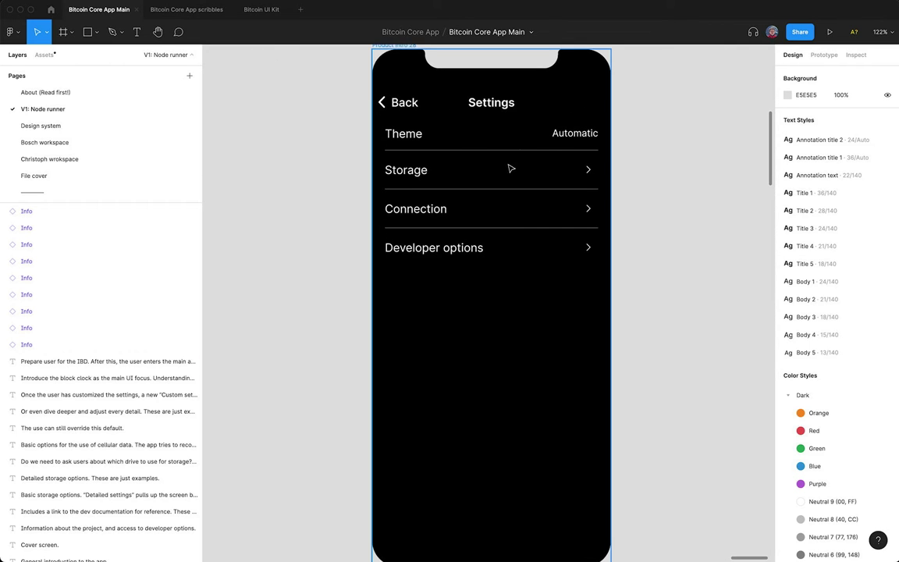
scroll(521, 156, "left", 3)
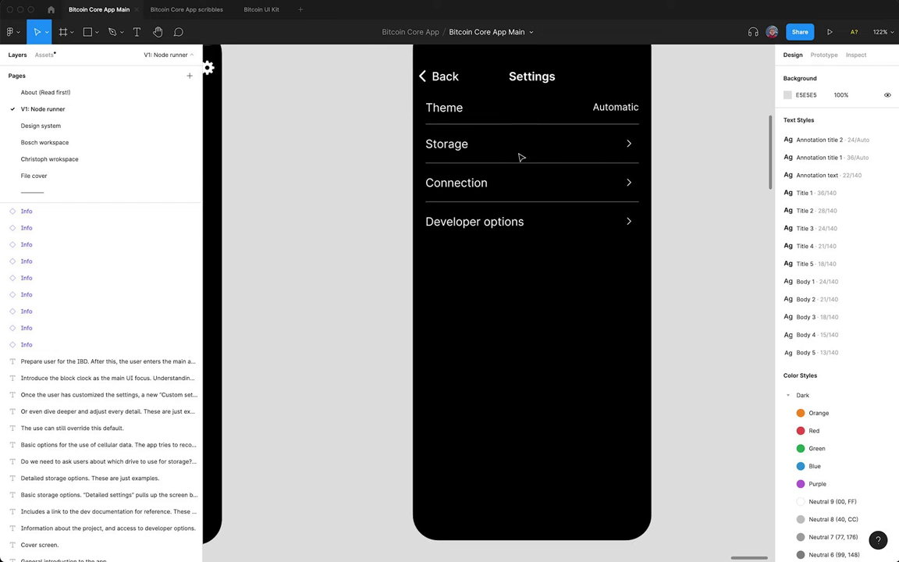
scroll(521, 157, "up", 3)
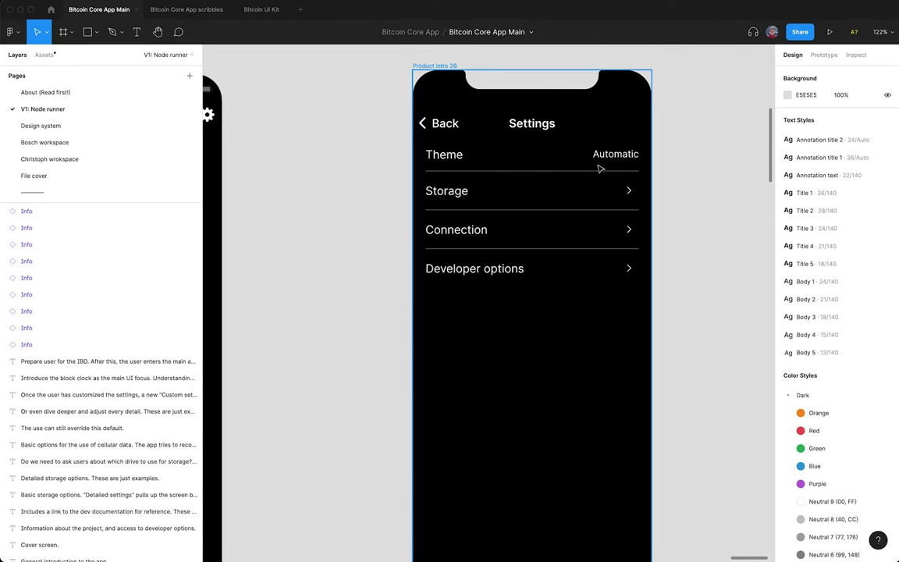
Examine the settings gear on the mobile block clock screen alongside the neighbouring block download screens
scroll(551, 156, "left", 5)
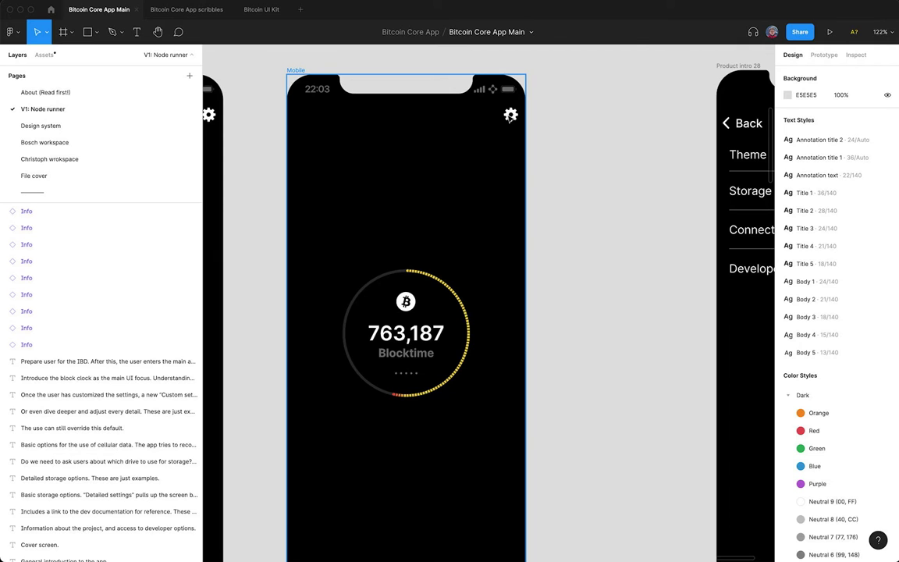
scroll(511, 115, "down", 6)
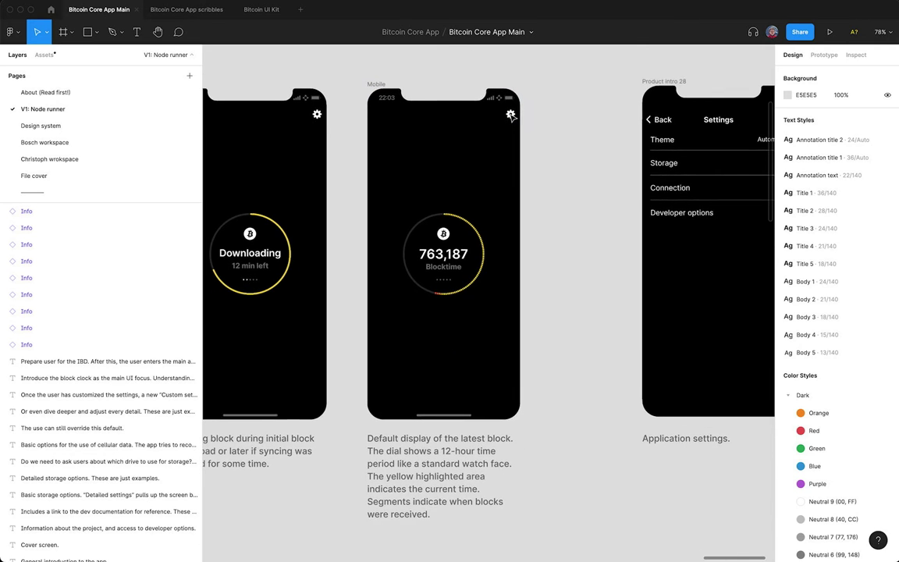
scroll(511, 115, "down", 6)
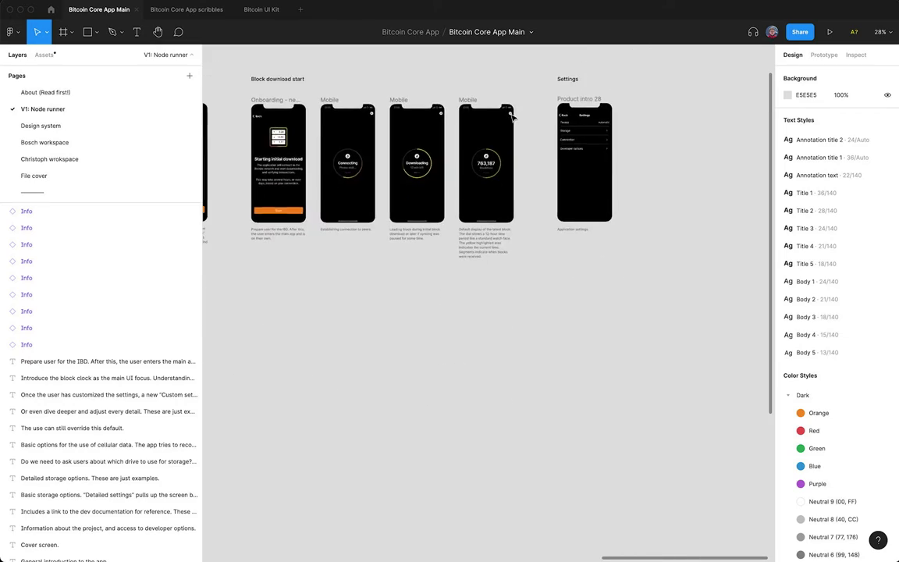
Return to the issue's Neutral0 and Neutral9 renaming request and compare it with the file's Dark and Light neutral color styles
scroll(468, 156, "left", 10)
scroll(380, 217, "up", 3)
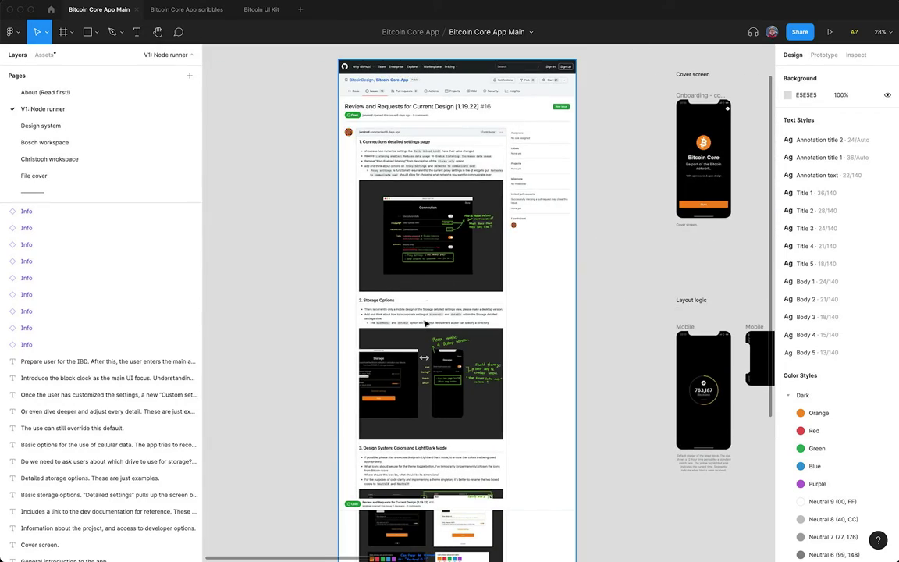
scroll(406, 195, "up", 6)
scroll(413, 197, "down", 10)
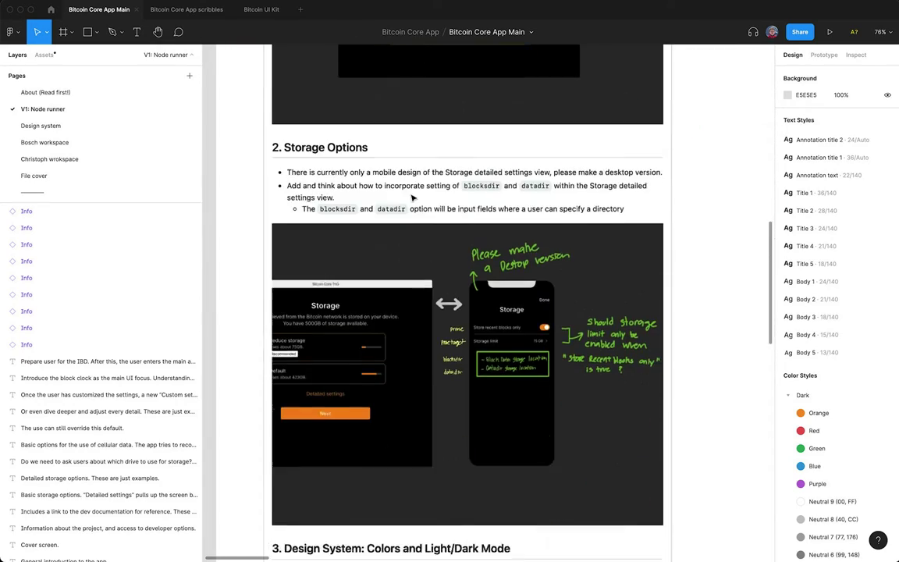
scroll(413, 201, "up", 5)
scroll(412, 200, "up", 2)
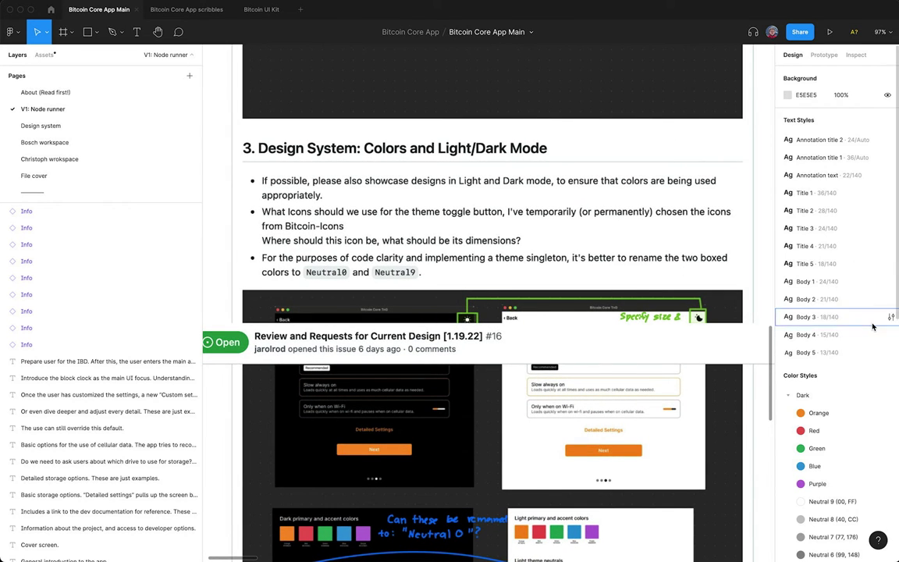
scroll(858, 327, "down", 5)
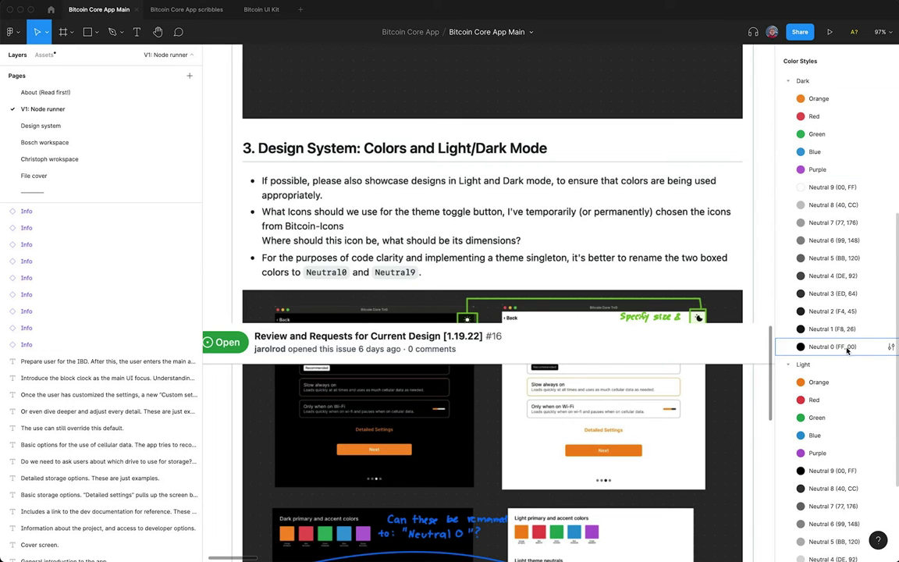
scroll(867, 431, "down", 4)
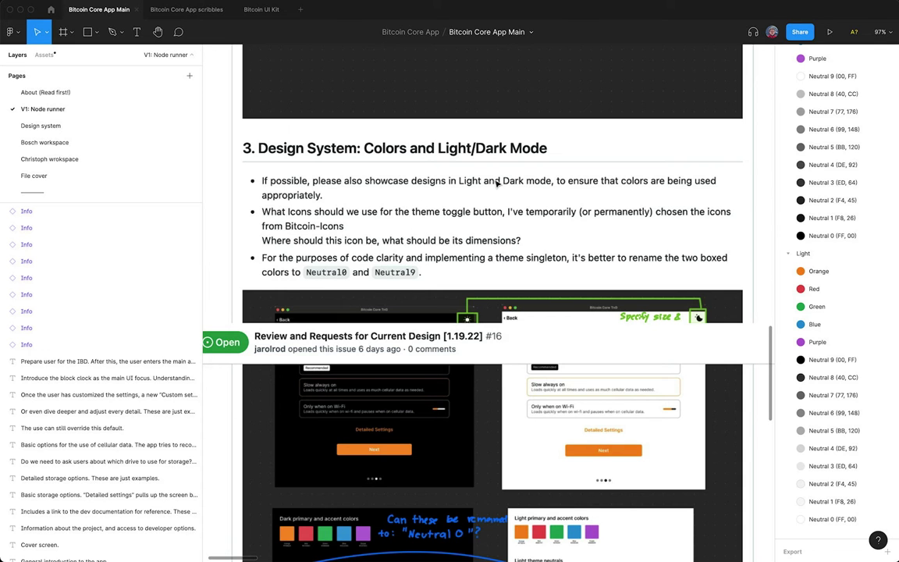
Inspect the colors used by the Display Shape and Frame 27 layers of the Onboarding - dev options screen
scroll(496, 184, "down", 10)
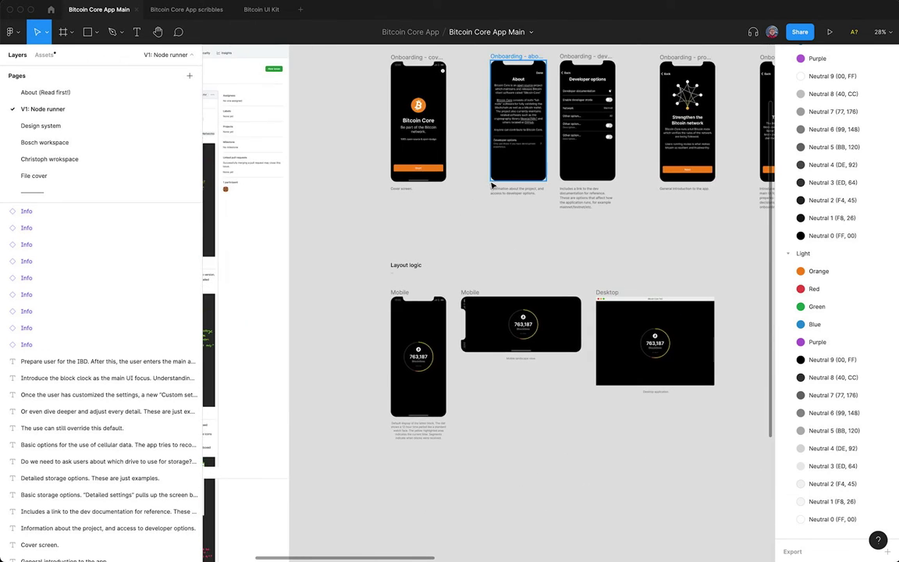
scroll(543, 197, "up", 5)
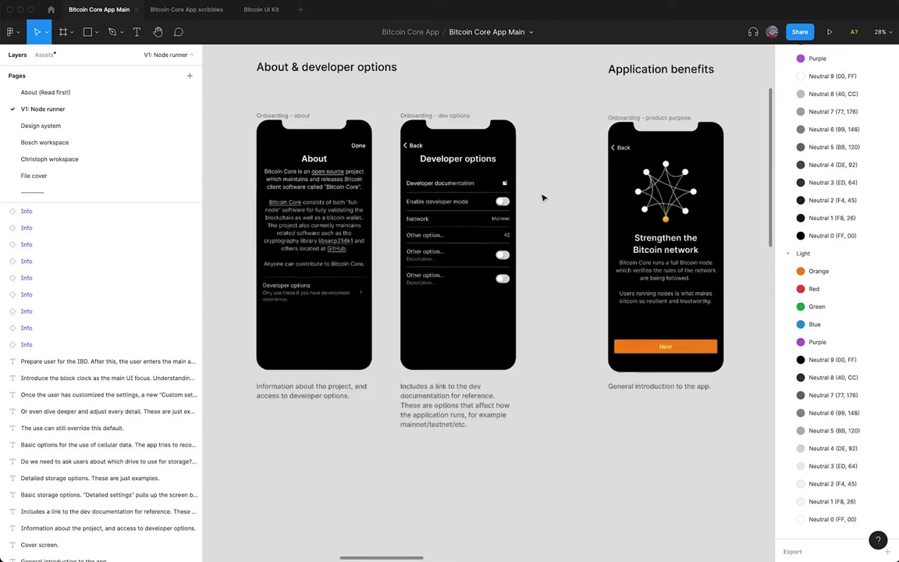
scroll(543, 198, "up", 3)
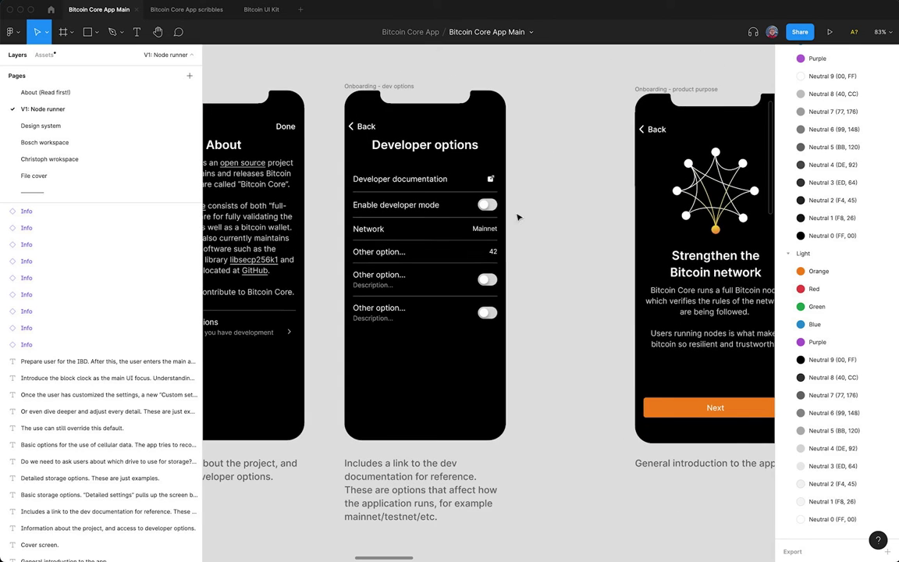
left_click(403, 228)
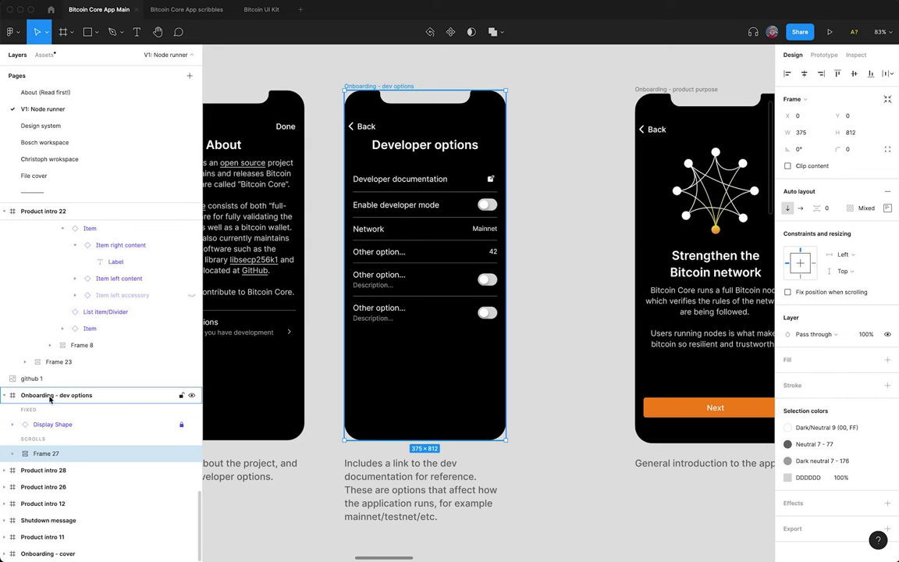
left_click(67, 425)
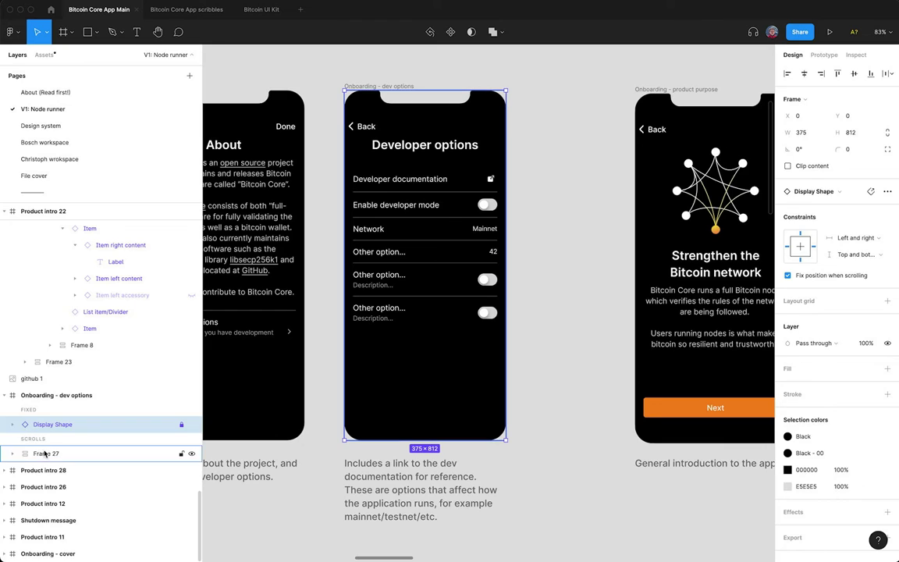
left_click(47, 455)
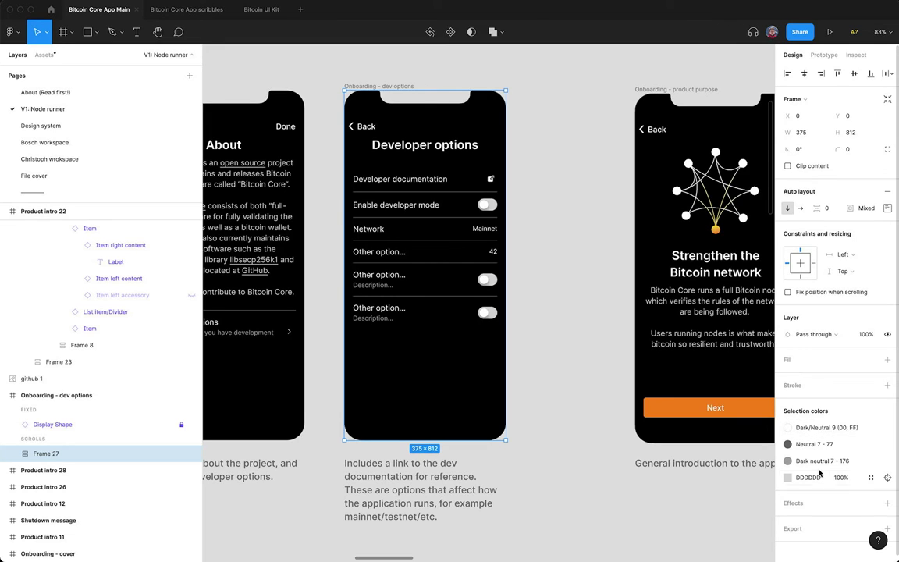
left_click(525, 412)
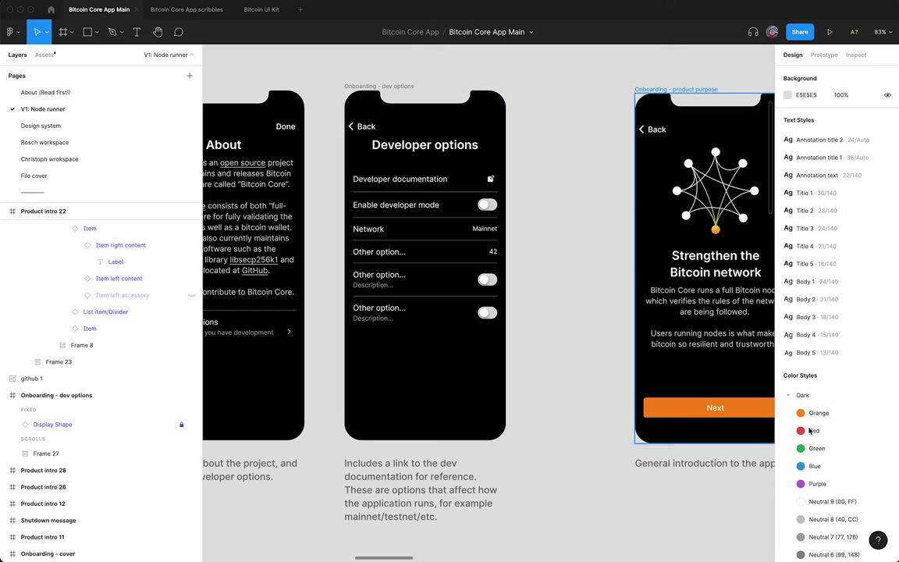
Compare the whole Onboarding - dev options frame's selection colors with the Dark and Light color styles
scroll(819, 344, "down", 5)
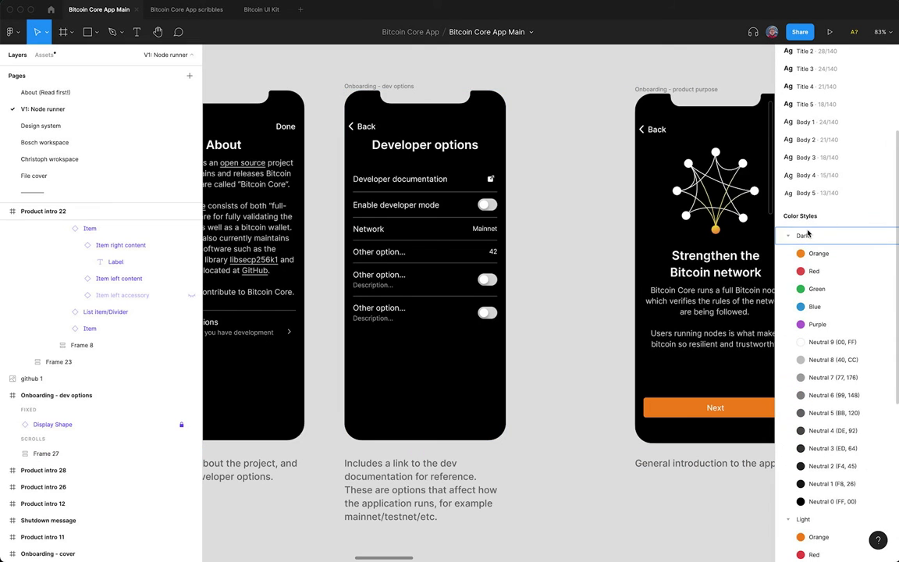
scroll(807, 312, "down", 2)
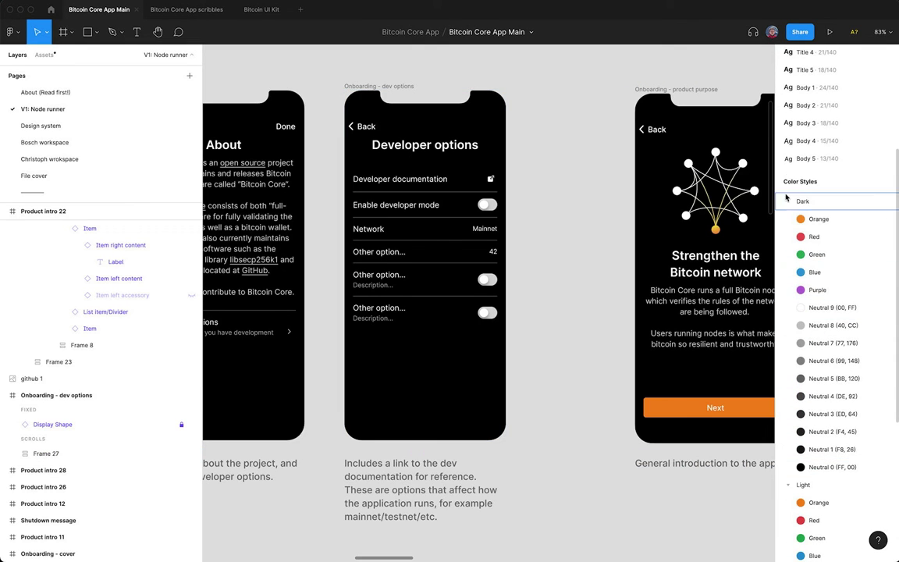
left_click(357, 83)
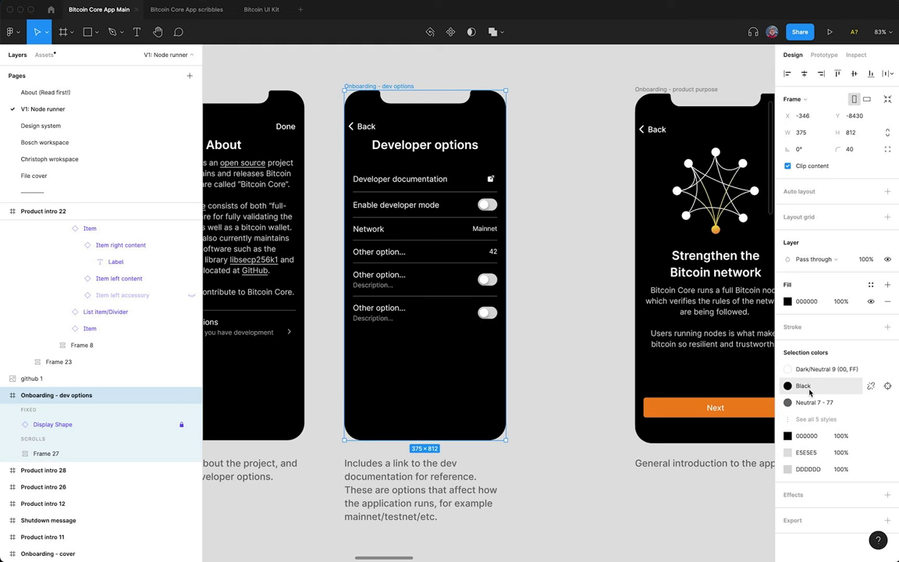
left_click(577, 232)
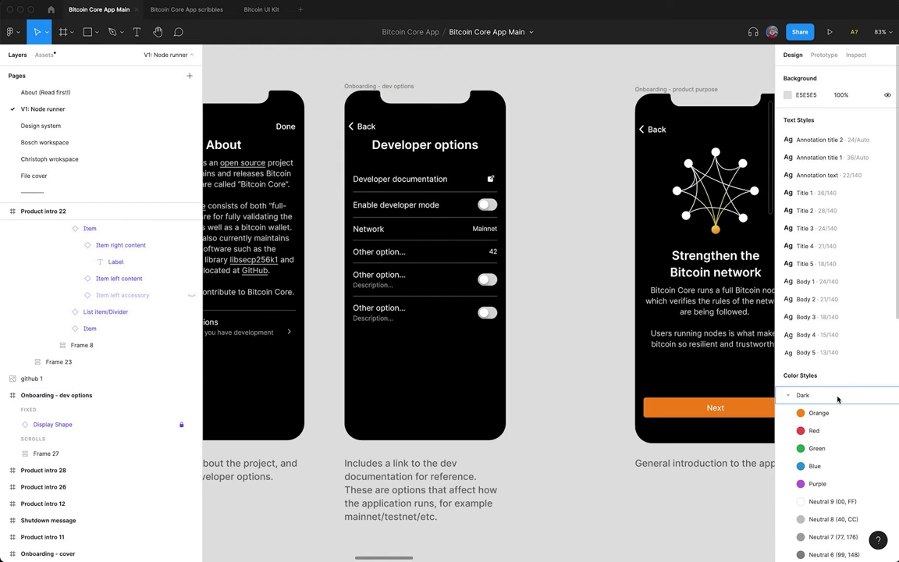
scroll(835, 375, "down", 10)
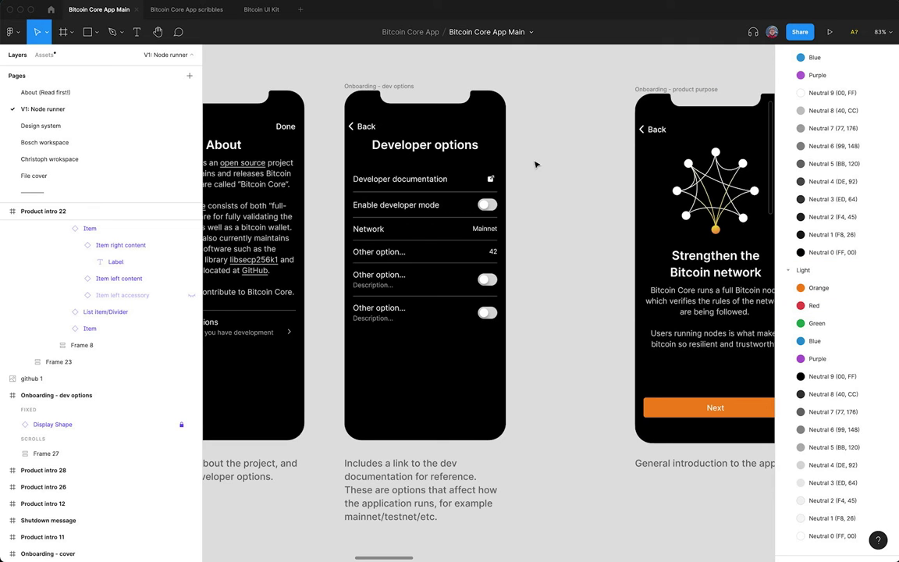
Duplicate the Onboarding - dev options frame onto the empty canvas above the Onboarding heading
scroll(536, 165, "down", 6)
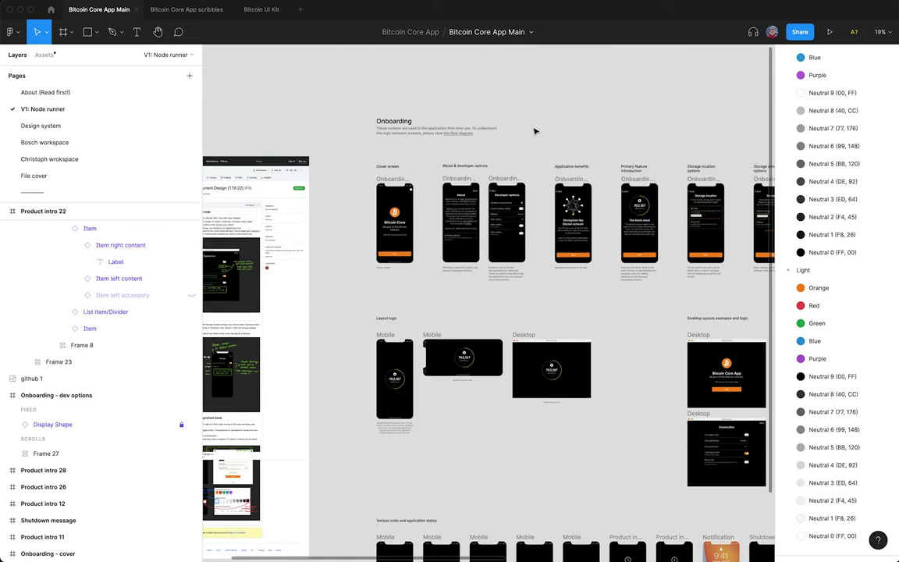
scroll(533, 130, "up", 5)
left_click(464, 319)
left_click_drag(463, 321, 520, 152)
left_click(517, 147)
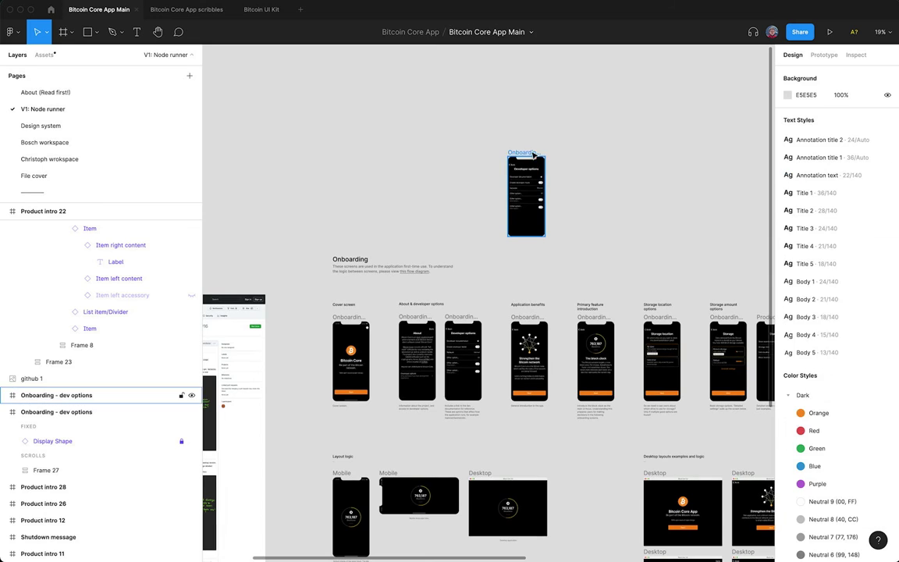
left_click(526, 153)
scroll(535, 144, "up", 5)
scroll(535, 144, "up", 5)
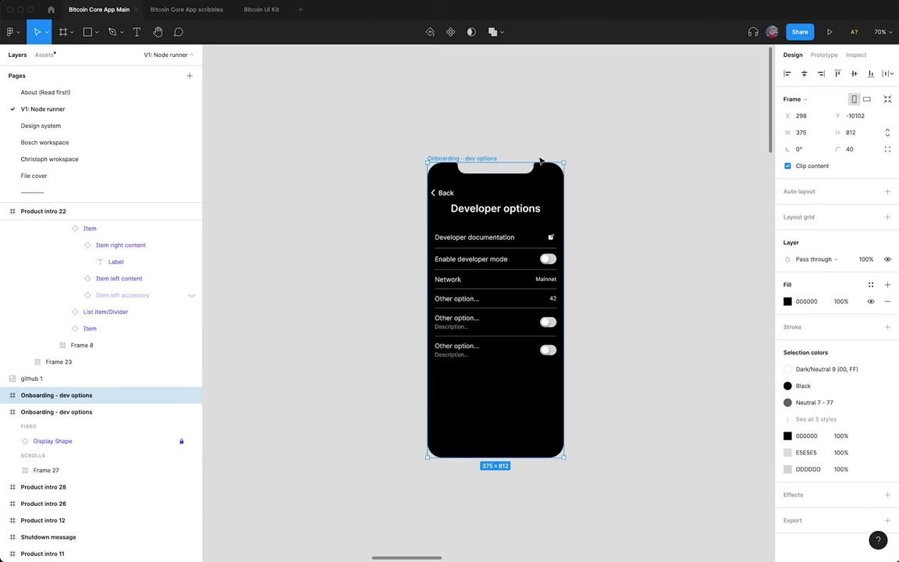
Try converting the duplicated dev options frame to light mode with the Lights plugin's On option
left_click(266, 0)
mouse_move(305, 90)
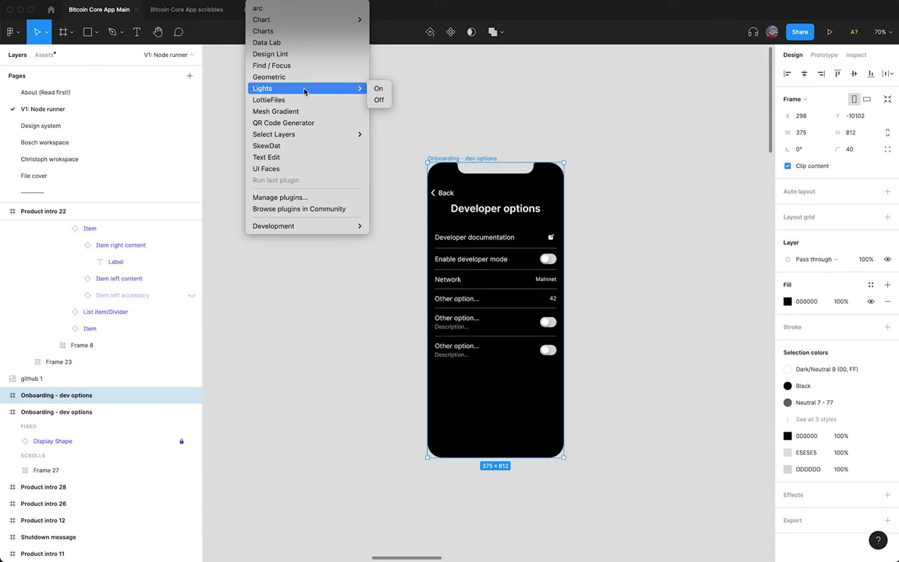
left_click(377, 91)
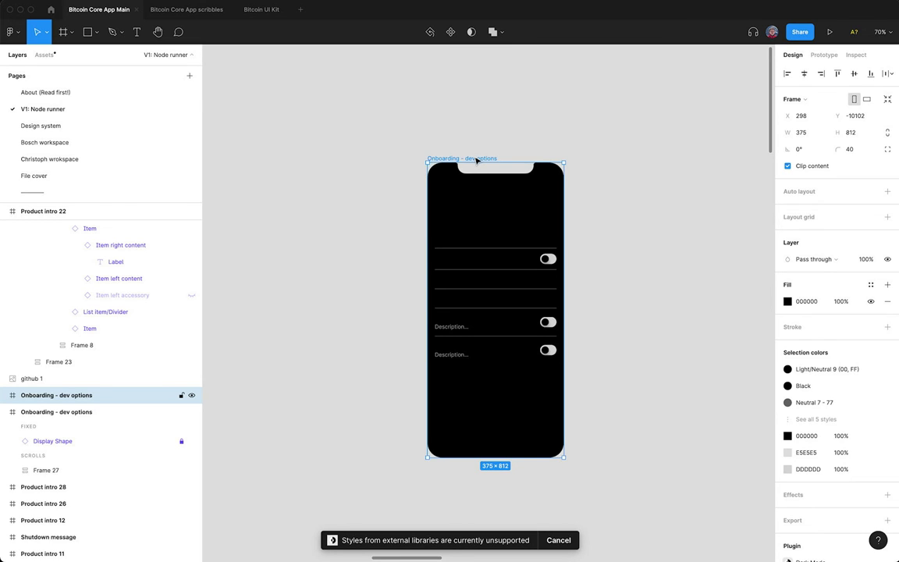
Delete the converted copy of the dev options frame and return to the original onboarding screens
left_click_drag(476, 160, 444, 160)
key("Delete")
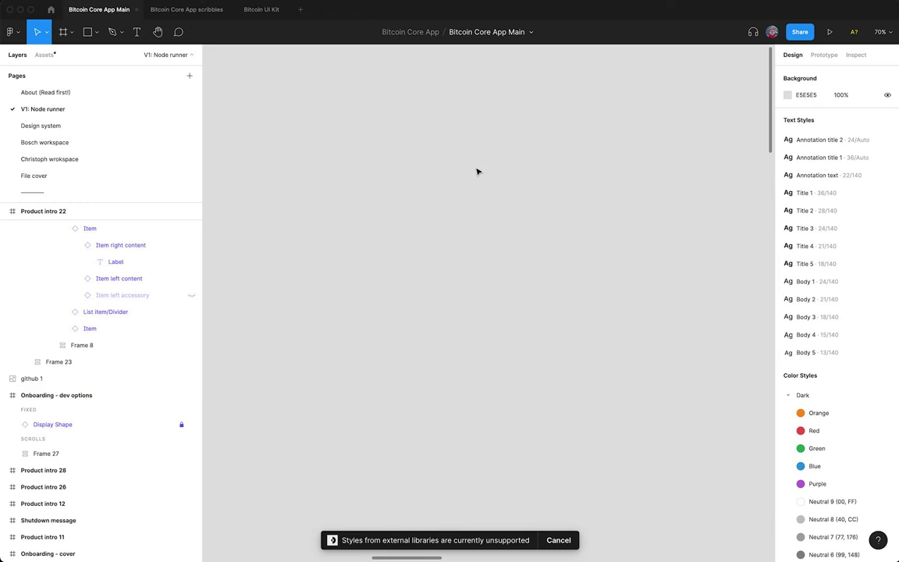
scroll(477, 171, "down", 10)
scroll(475, 169, "up", 5)
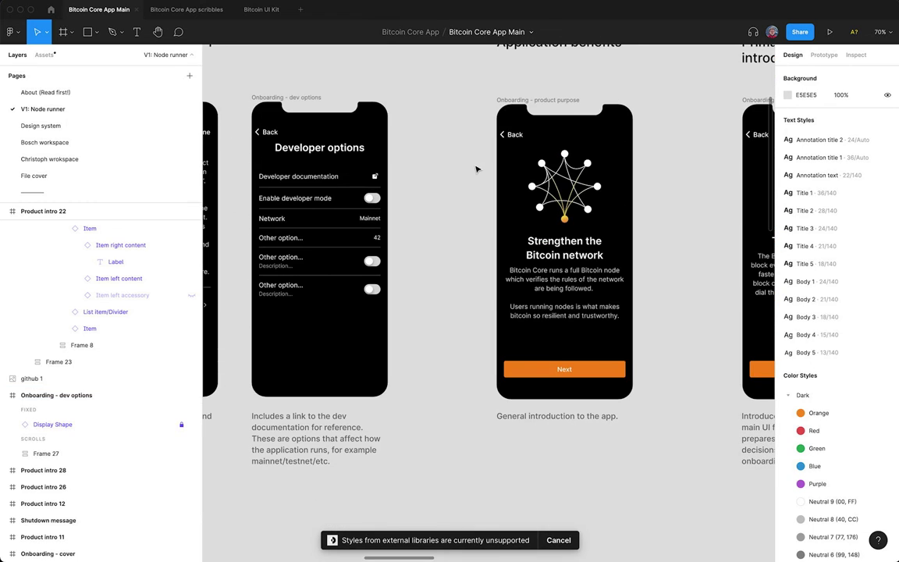
Open the Onboarding page and inspect all selection colors of the Existing user, PIN entry frame
scroll(71, 132, "down", 3)
left_click(48, 135)
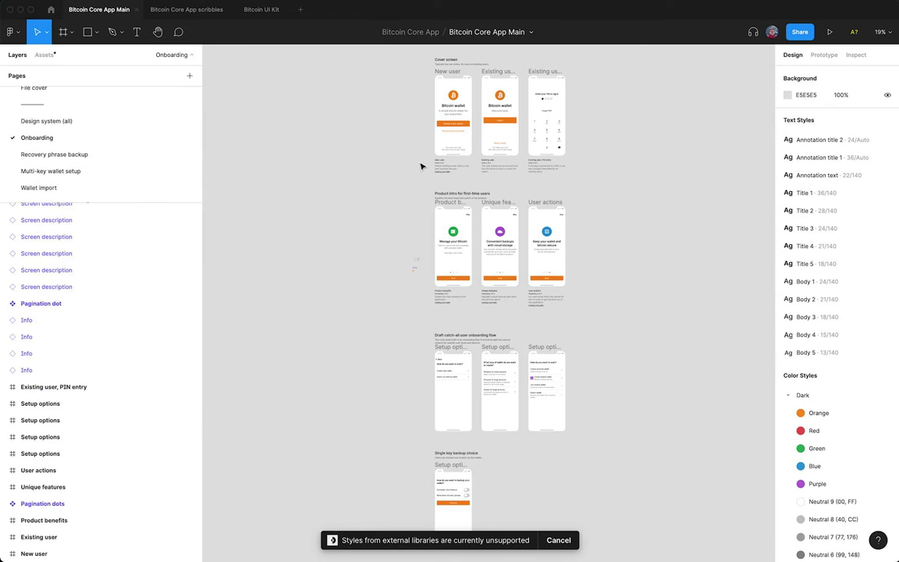
left_click(543, 72)
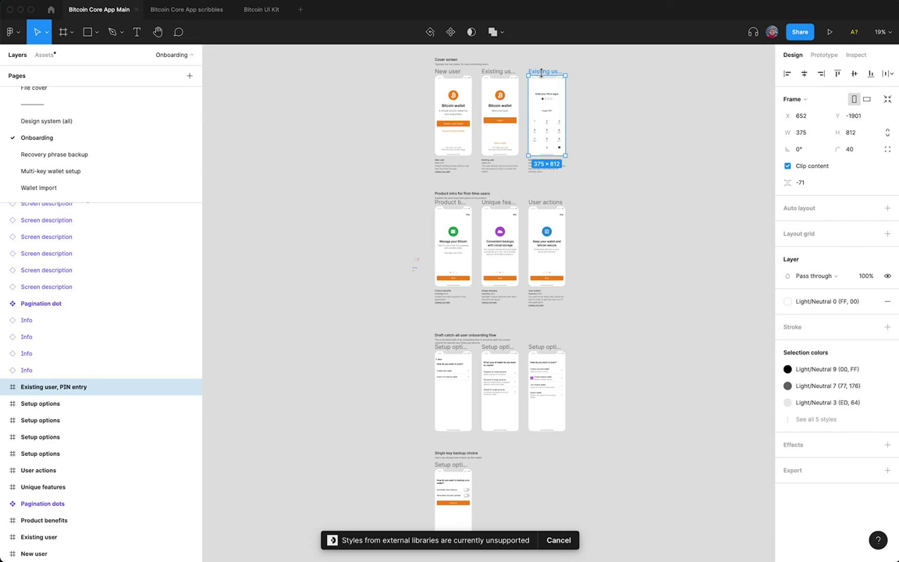
left_click(815, 419)
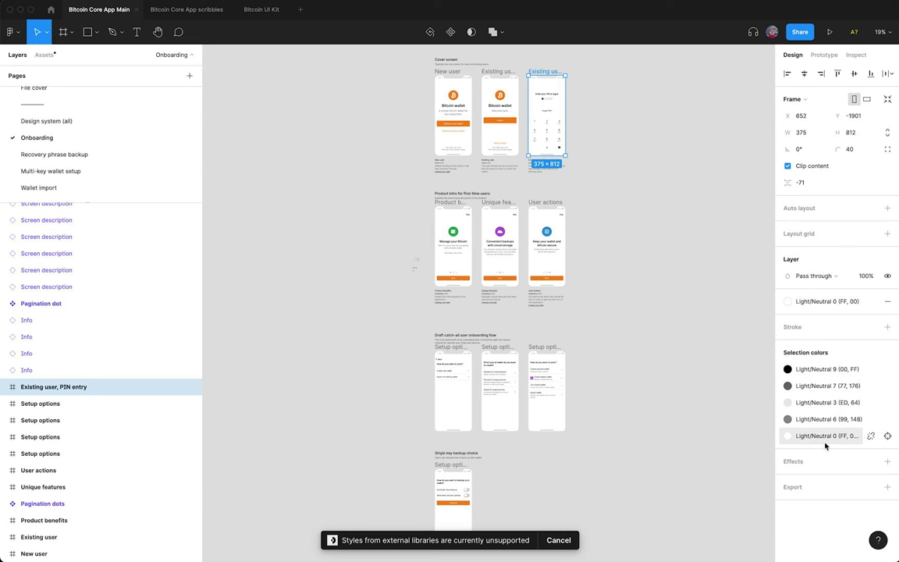
Duplicate the Existing user, PIN entry frame onto the empty canvas beyond the cover screens
scroll(512, 150, "up", 3)
left_click_drag(486, 195, 616, 146)
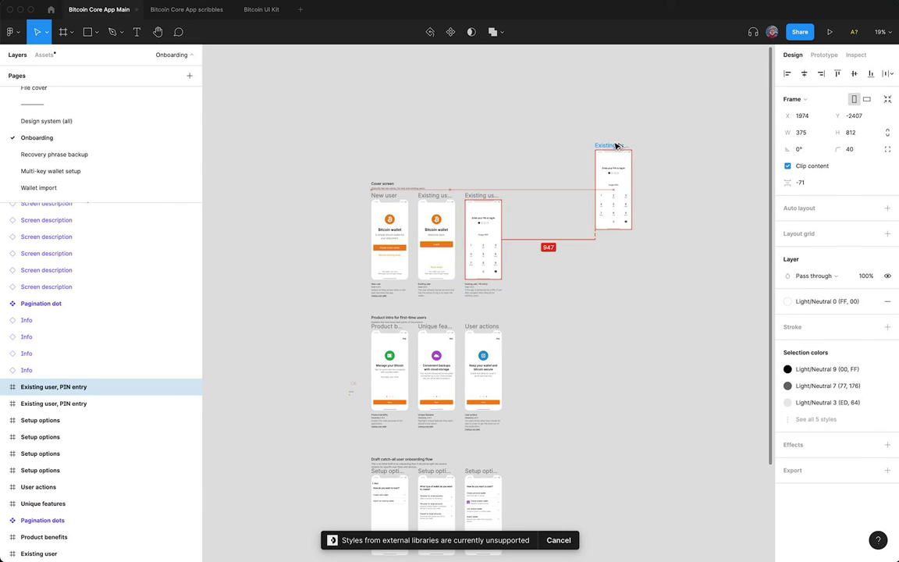
key("shift+2")
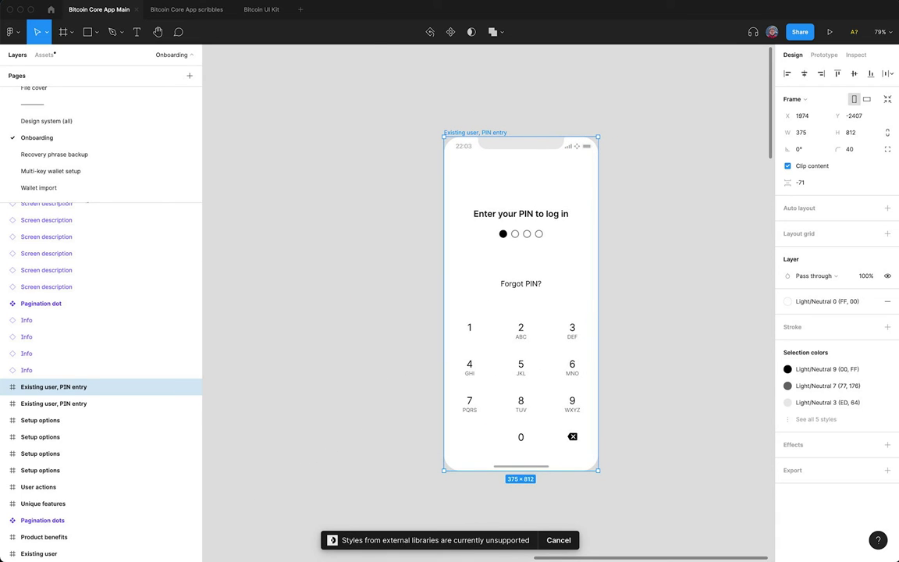
Convert the PIN entry copy to dark mode with the Lights plugin's Off option and inspect all its selection colors
mouse_move(306, 86)
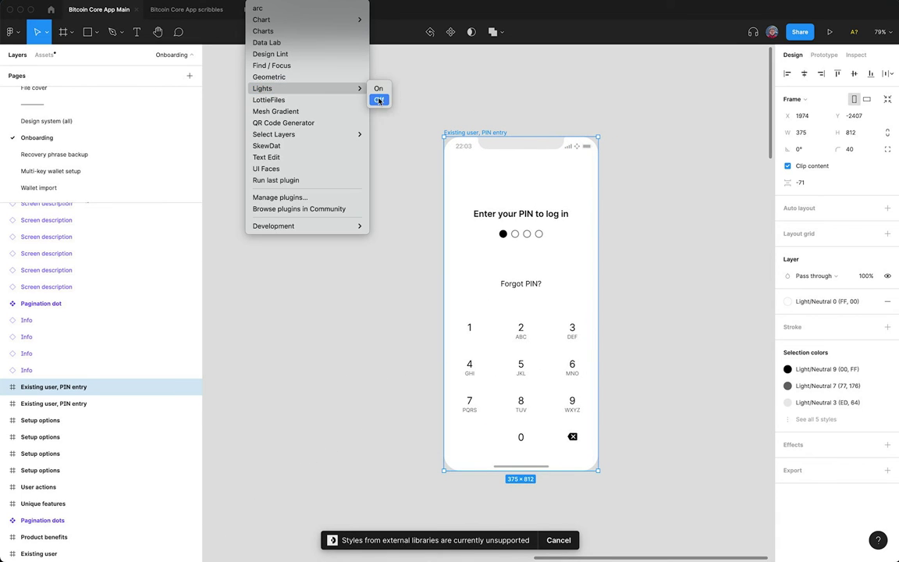
left_click(378, 100)
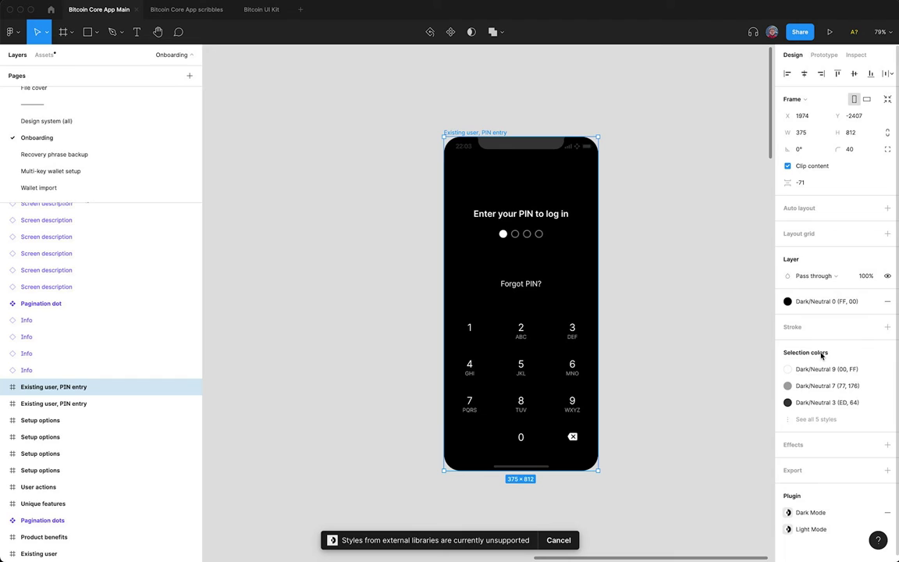
left_click(808, 419)
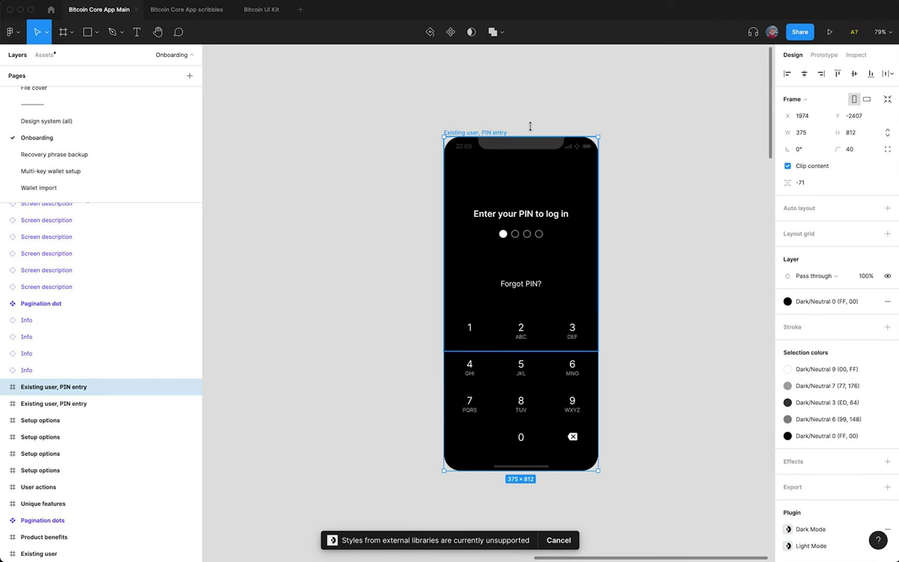
left_click(682, 306)
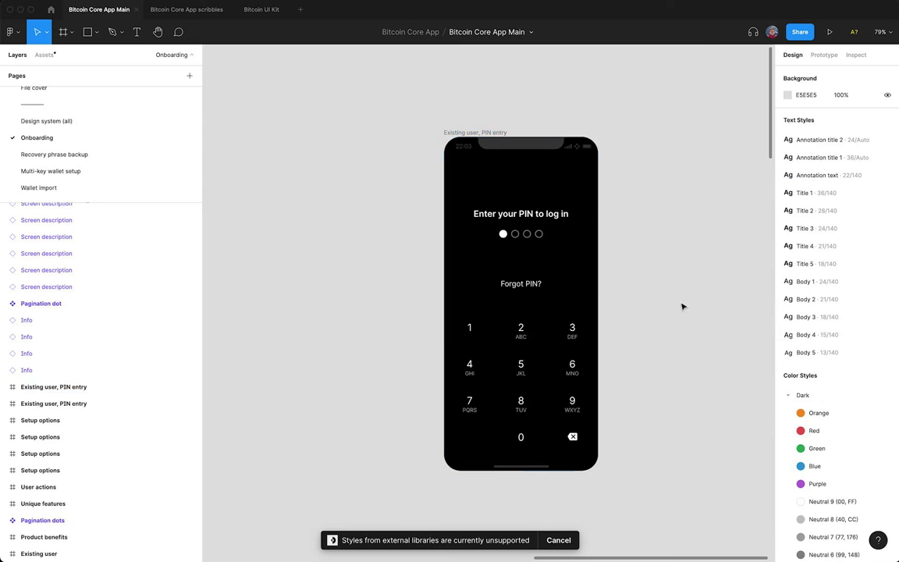
Delete the dark copy of the PIN entry frame and return to the V1: Node runner page
left_click(483, 136)
scroll(82, 138, "up", 5)
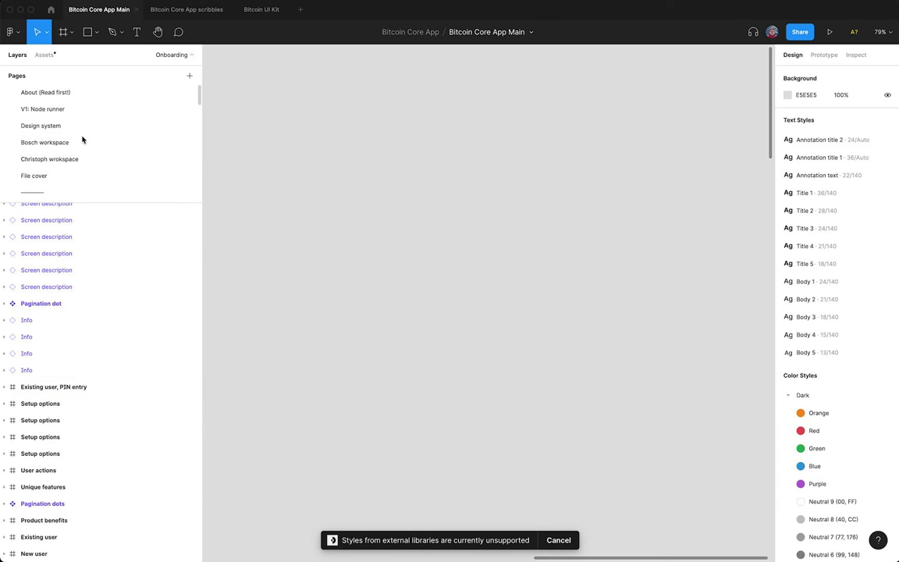
left_click(72, 93)
left_click(69, 107)
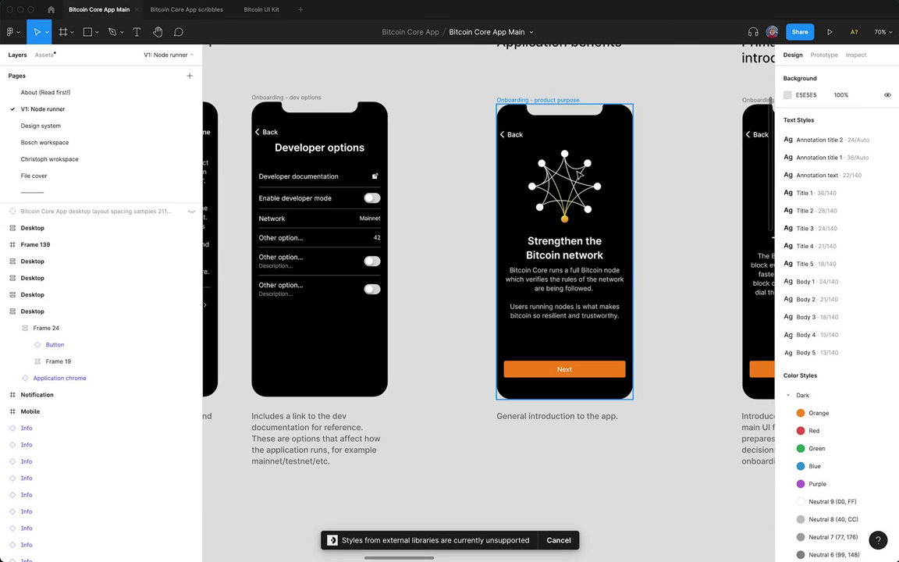
Check the Onboarding - product purpose frame's selection colors and the Lights plugin's options without running it
left_click(549, 120)
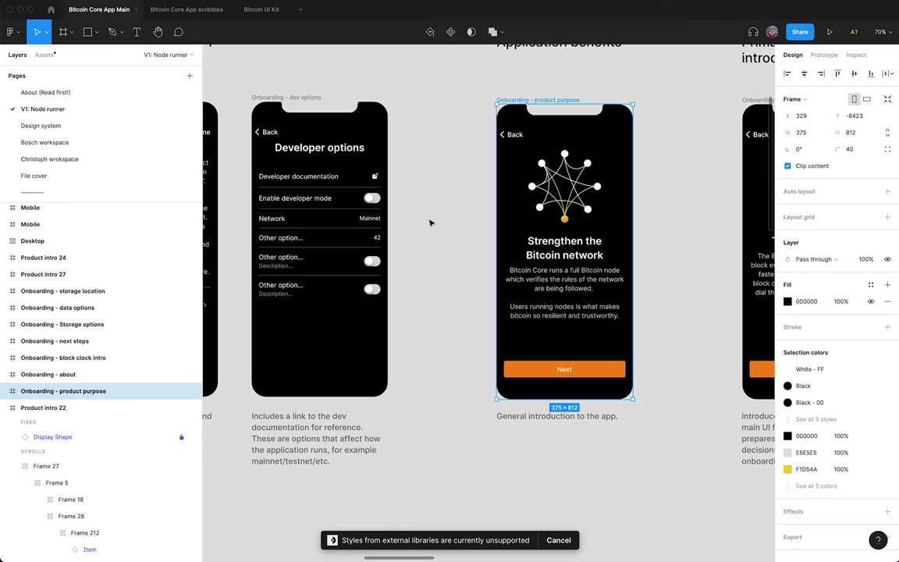
left_click(270, 0)
mouse_move(307, 89)
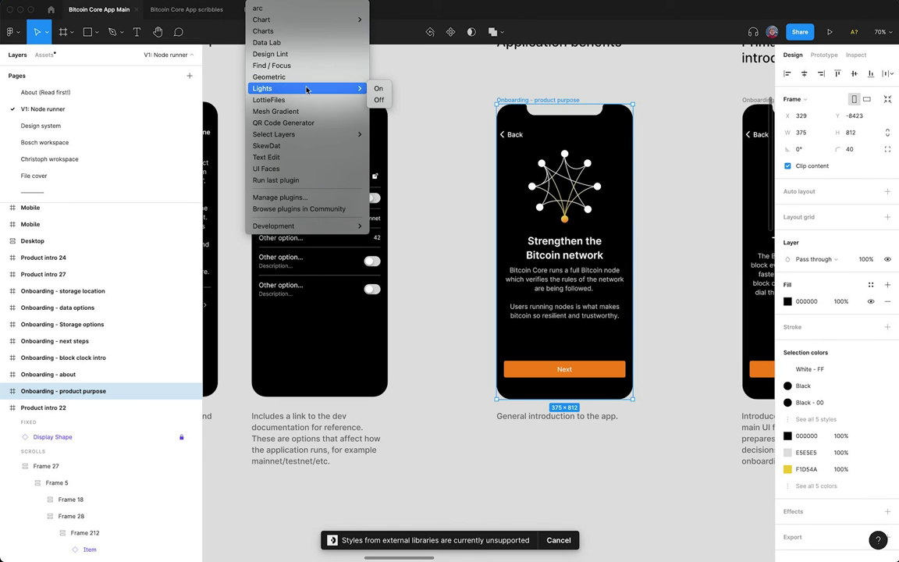
left_click(429, 86)
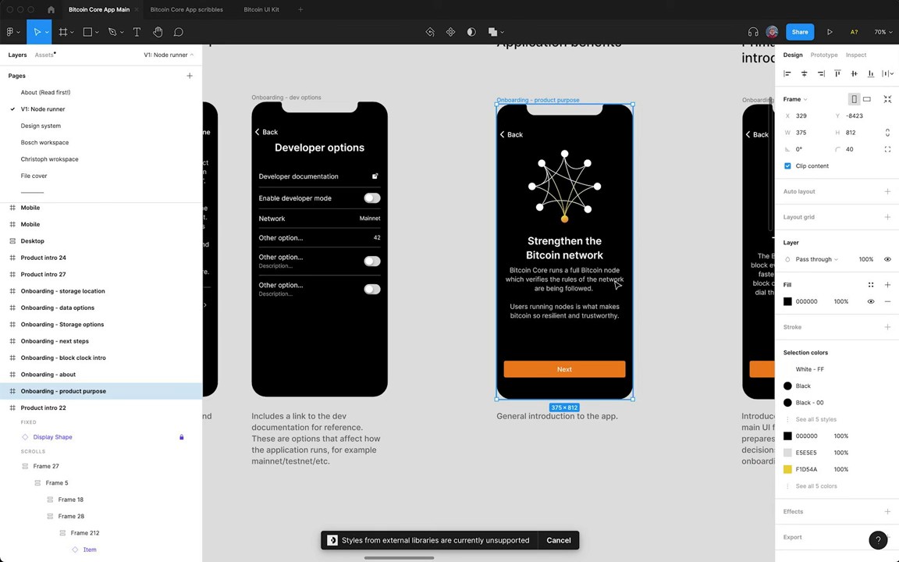
Clear the selection and compare the Neutral 9 (00, FF) style in the file's Dark and Light color styles
key("Escape")
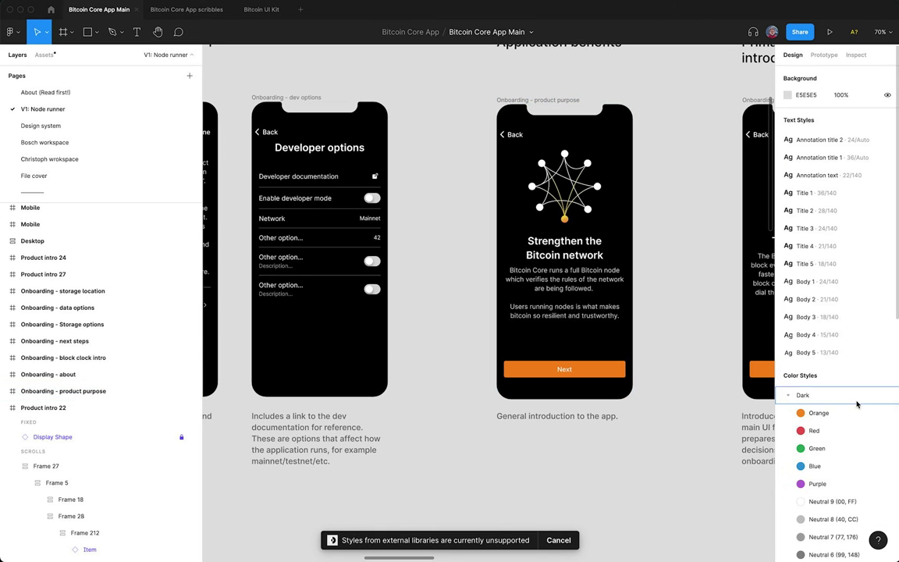
scroll(856, 403, "down", 5)
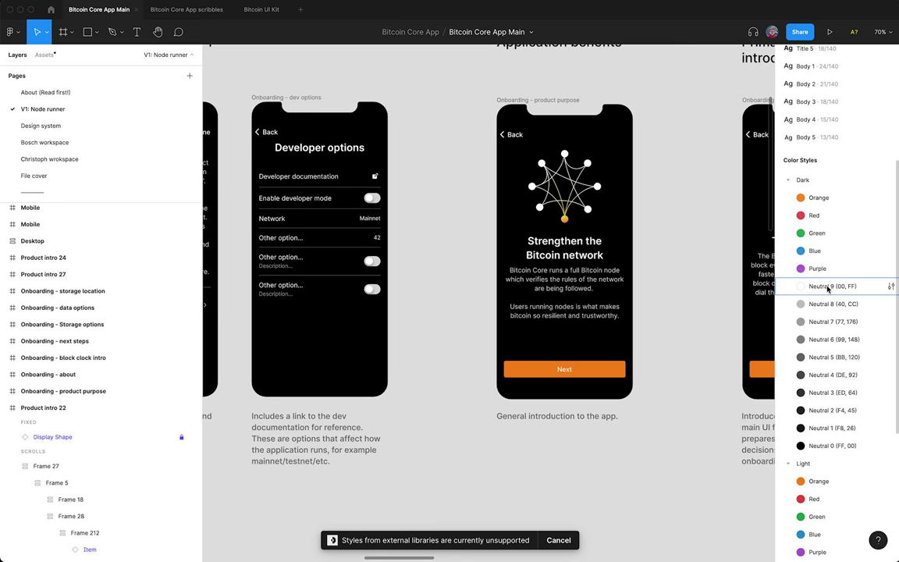
scroll(830, 288, "down", 5)
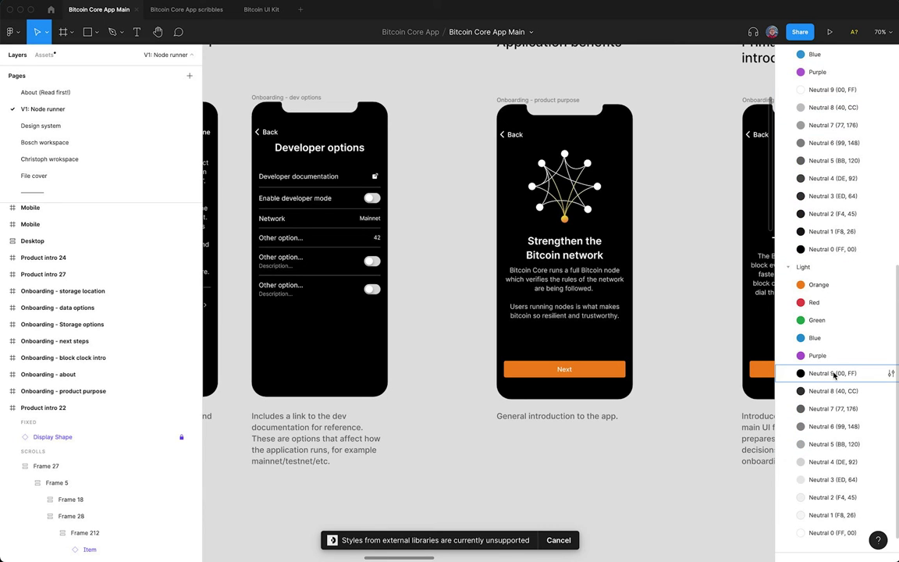
Reread the issue's Design System: Colors and Light/Dark Mode section, including the theme toggle and neutral renaming mockups
scroll(531, 330, "down", 10)
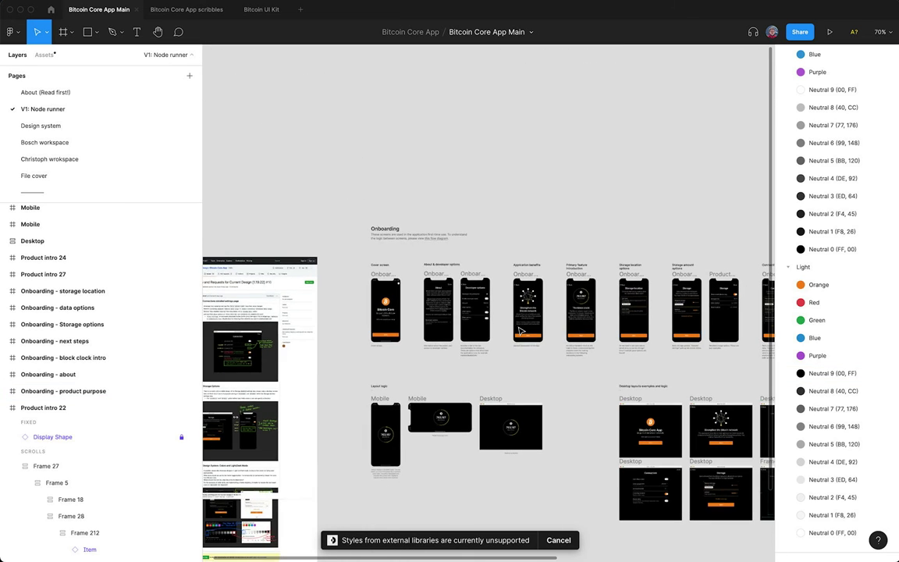
scroll(466, 364, "up", 8)
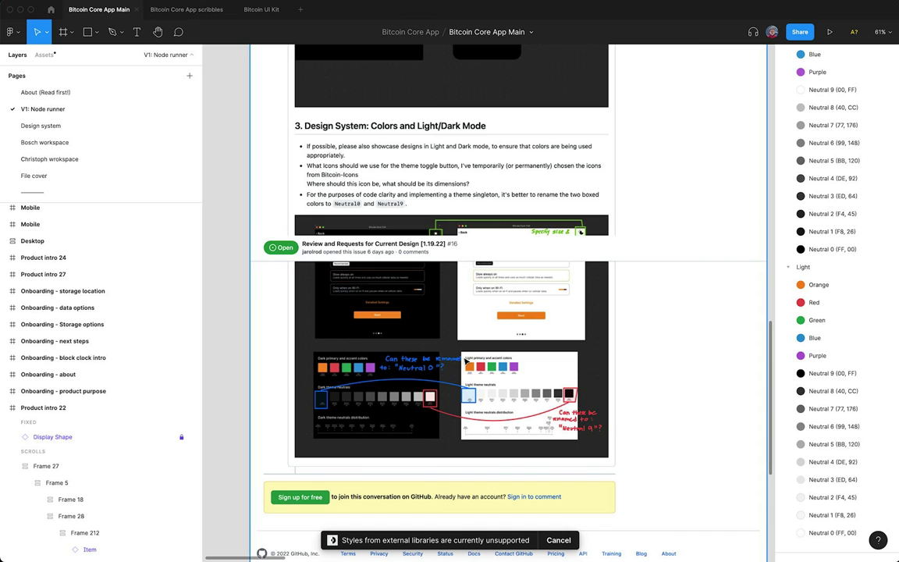
scroll(456, 364, "up", 2)
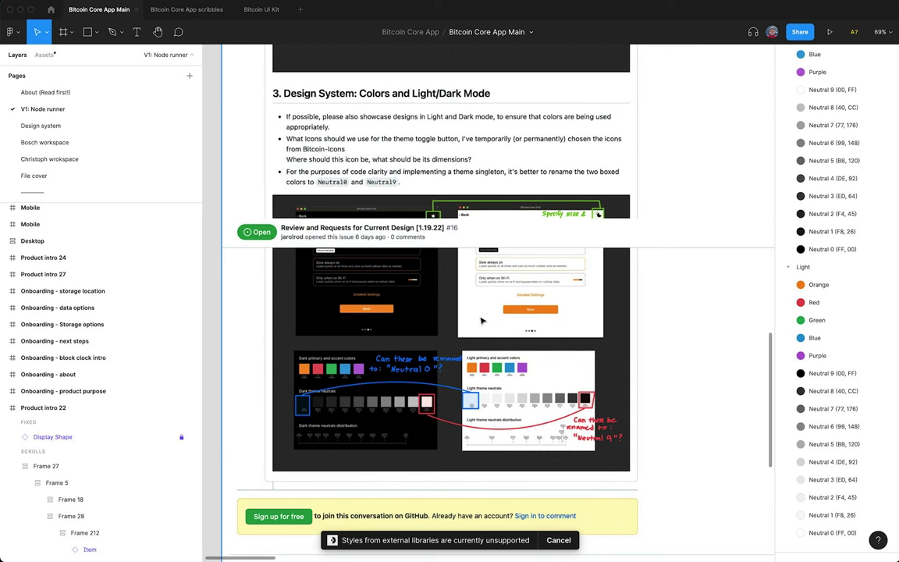
scroll(449, 301, "down", 10)
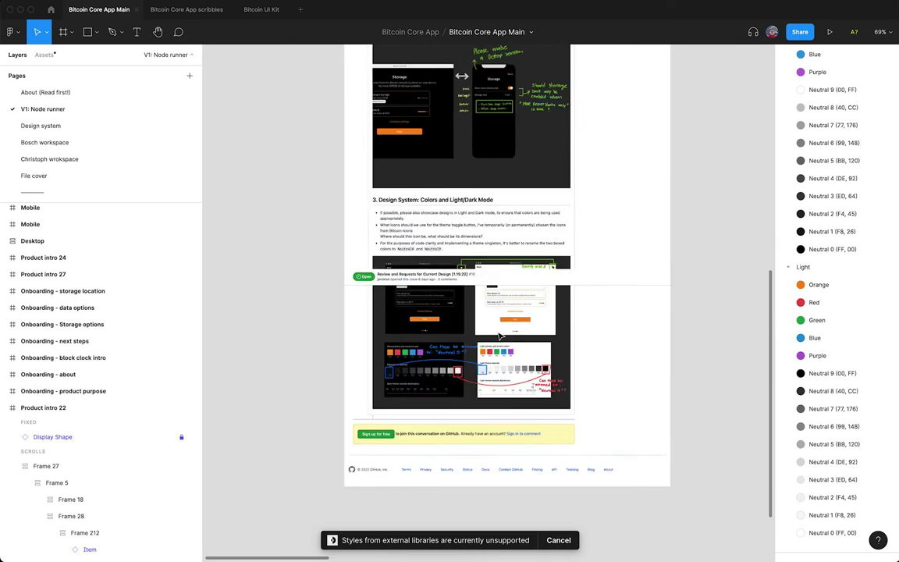
scroll(484, 275, "up", 8)
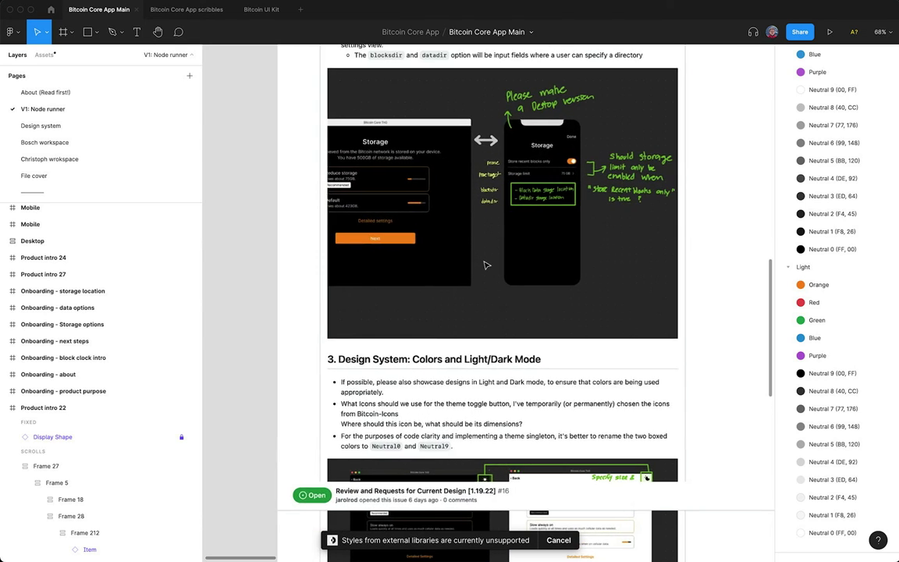
scroll(489, 305, "down", 5)
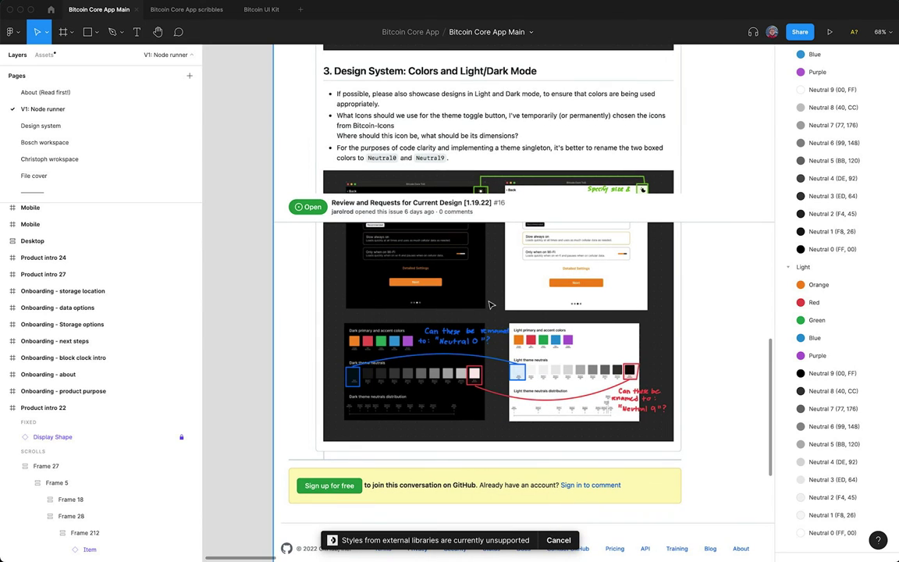
scroll(489, 305, "up", 5)
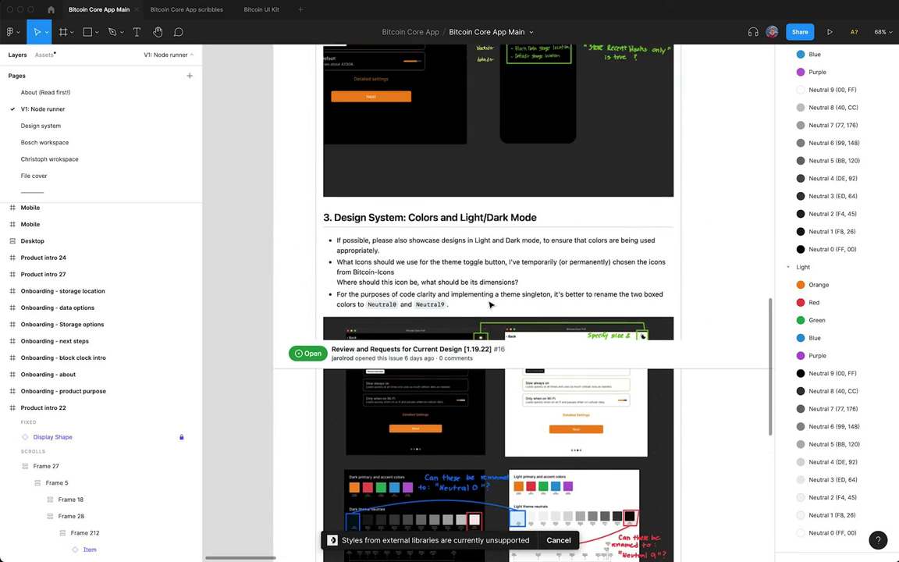
scroll(490, 304, "down", 4)
scroll(489, 304, "down", 8)
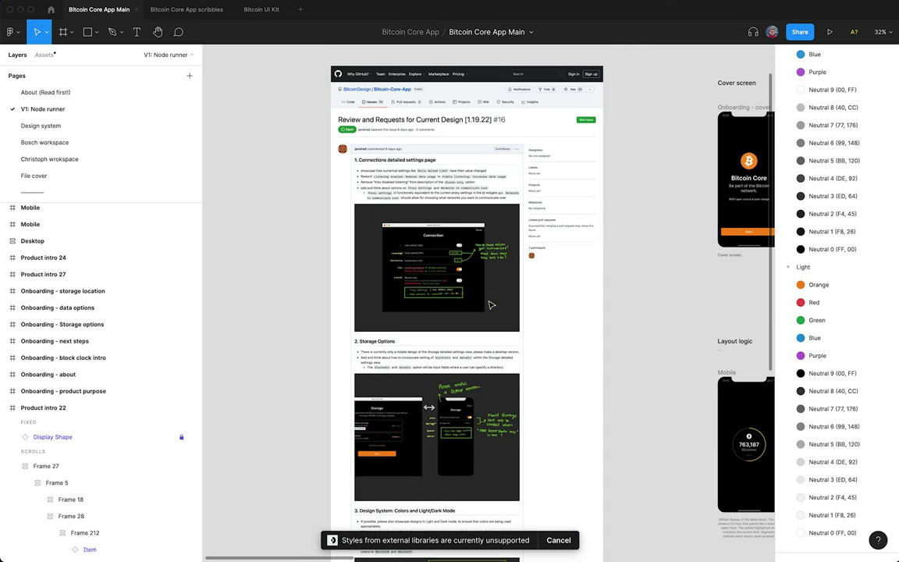
Survey the page's mobile and desktop screens, select the Onboarding row of screens with its captions, and clear the selection
scroll(487, 304, "up", 2)
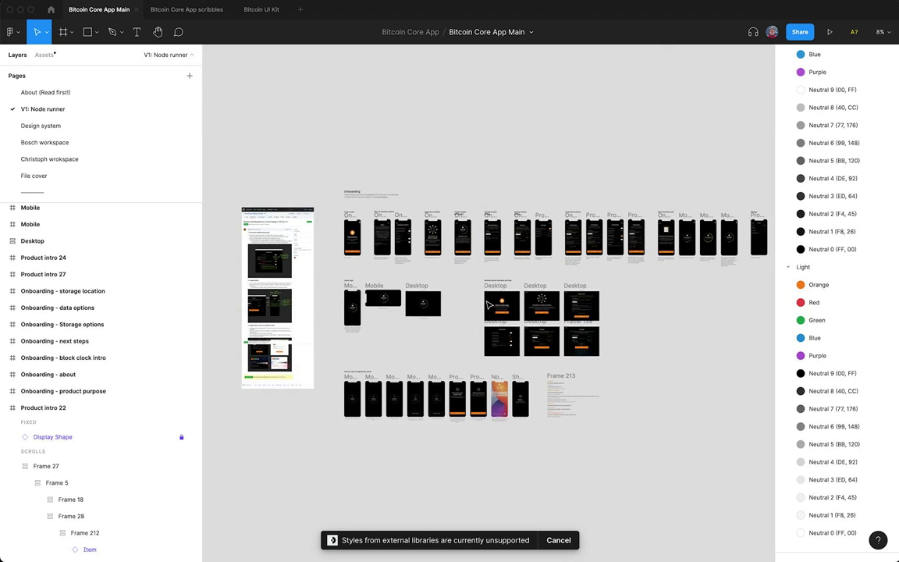
scroll(507, 284, "down", 3)
scroll(528, 270, "right", 2)
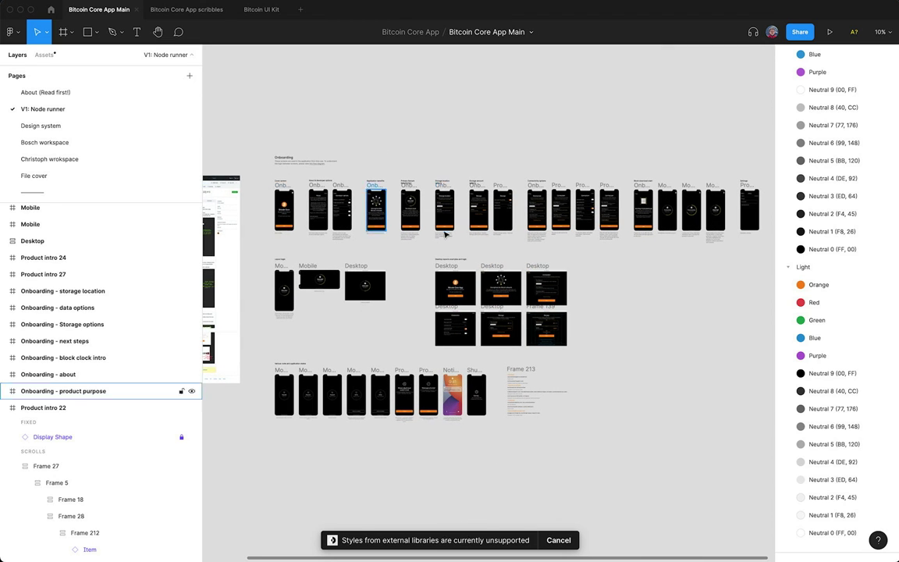
scroll(675, 248, "right", 5)
left_click(675, 248)
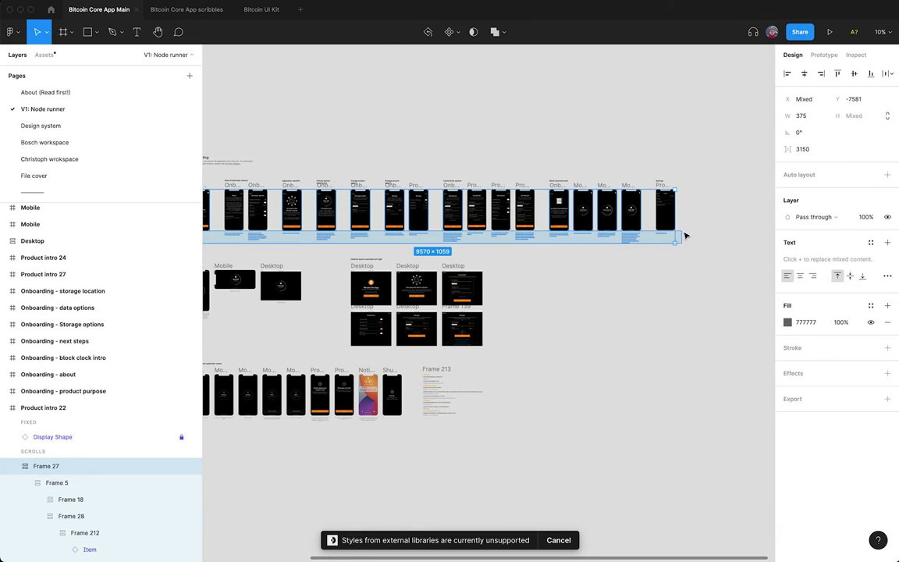
key("Return")
scroll(381, 227, "left", 5)
scroll(362, 238, "right", 1)
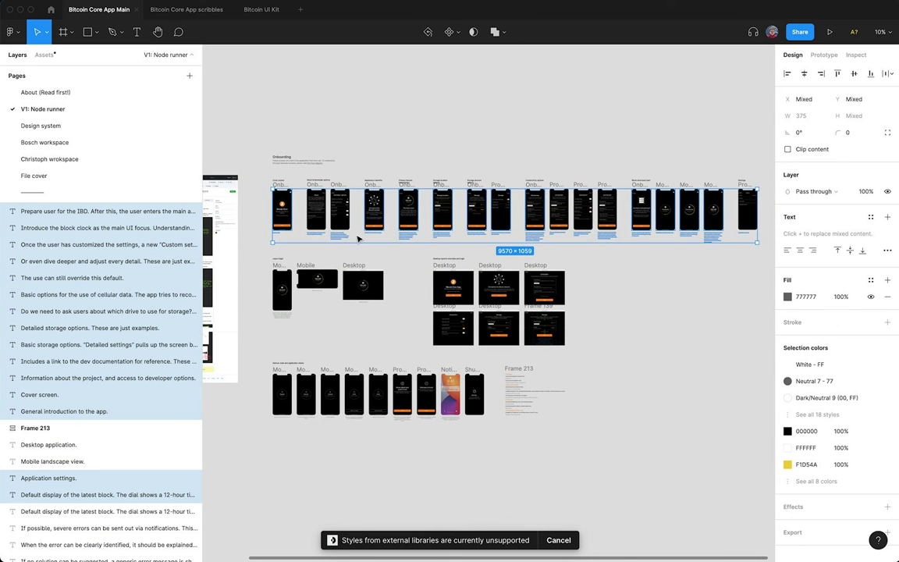
left_click(643, 288)
scroll(633, 287, "right", 2)
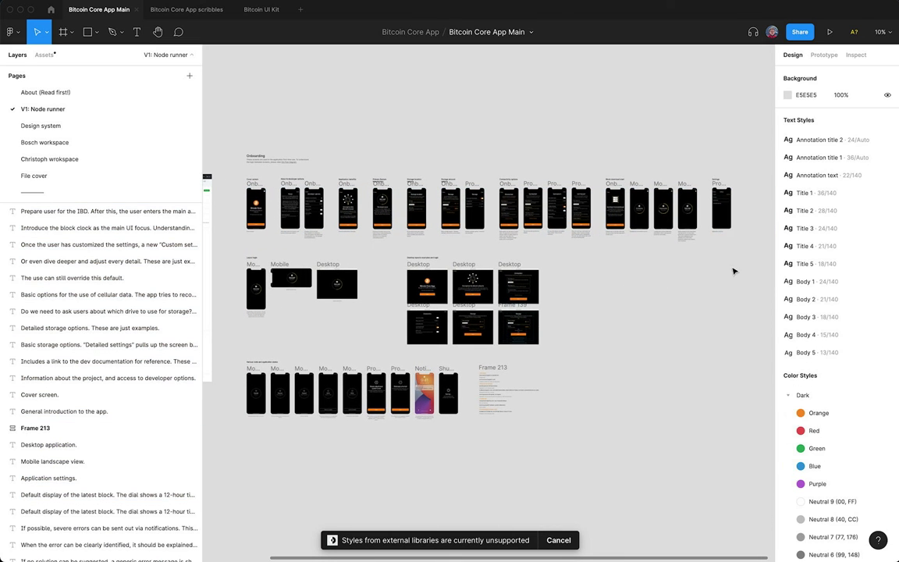
Glance at the Bitcoin Core App scribbles file and return to the Bitcoin Core App Main screens
left_click(710, 258)
key("Escape")
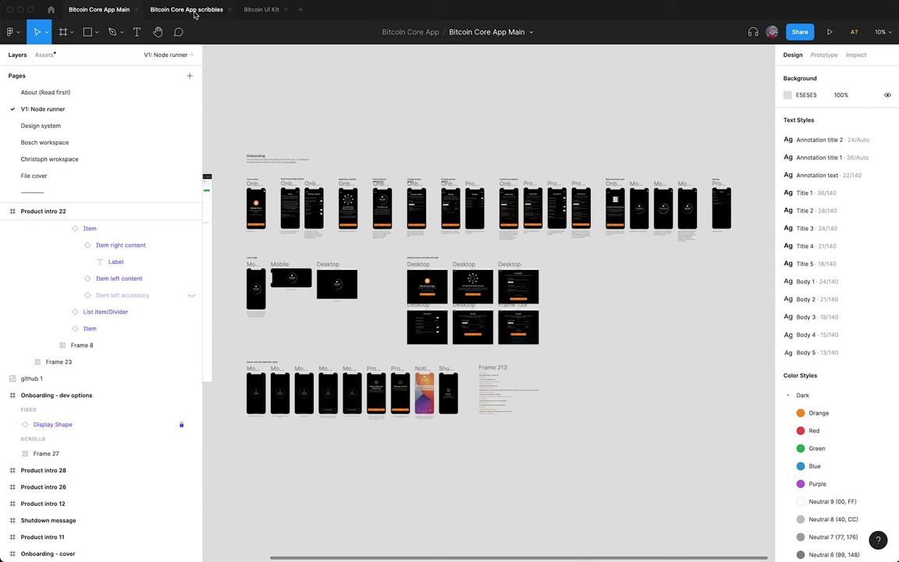
left_click(194, 10)
left_click(110, 11)
scroll(582, 323, "left", 1)
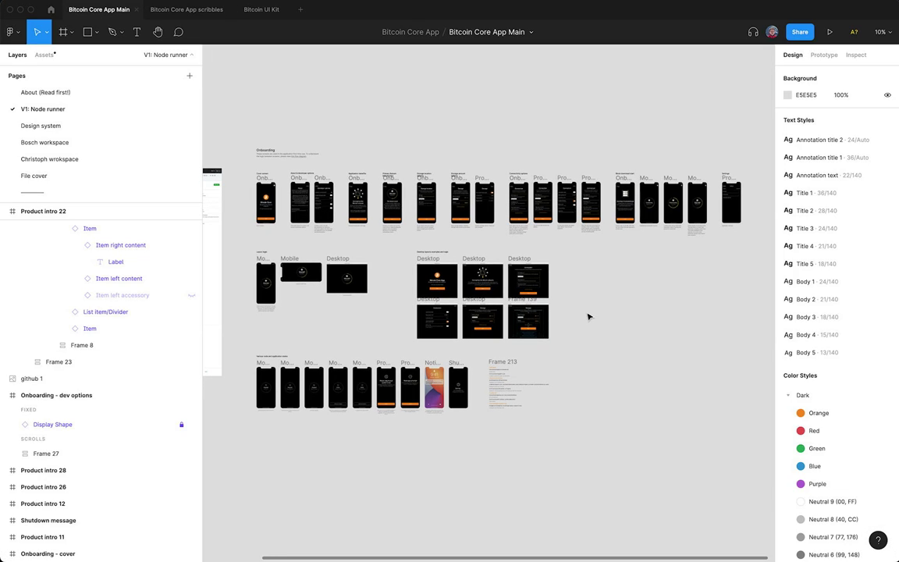